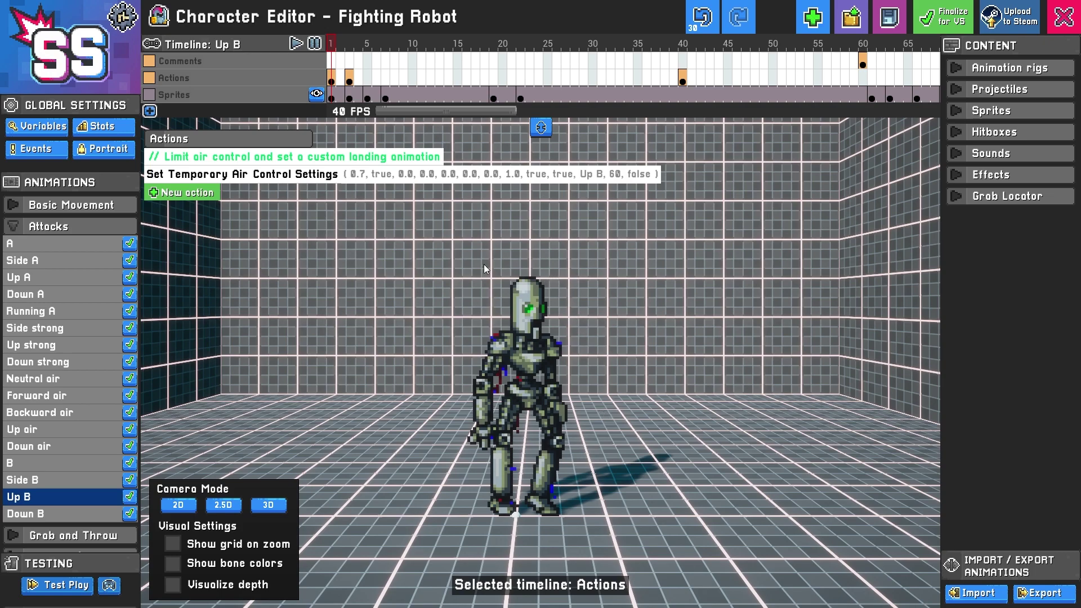
- Examine the Idle animation's hurtbox and the Side A attack's hitbox around frames 7 and 8
left_click(23, 207)
left_click(39, 221)
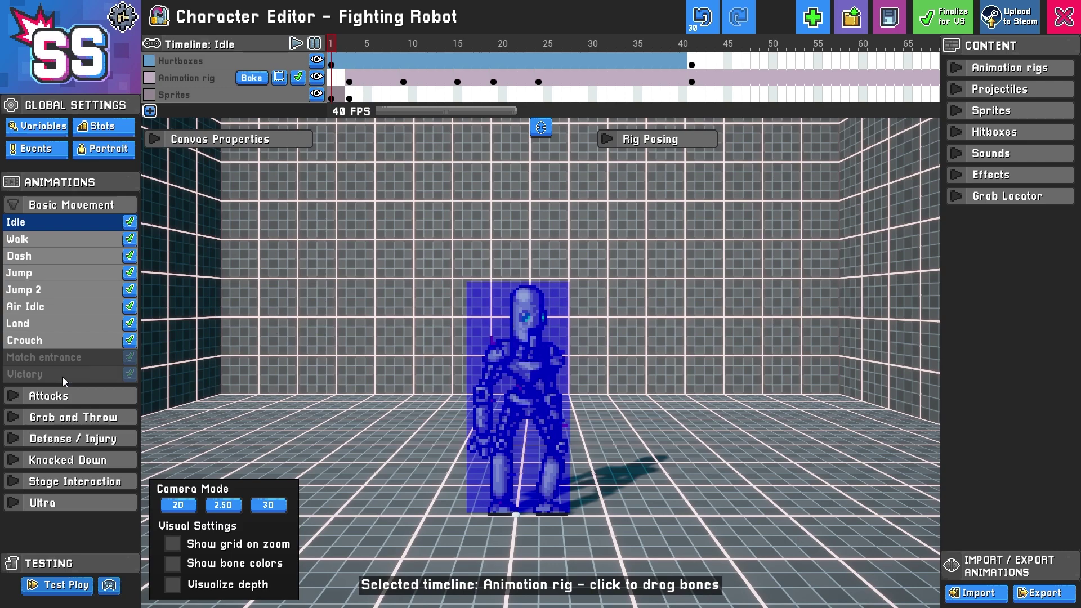
left_click(49, 396)
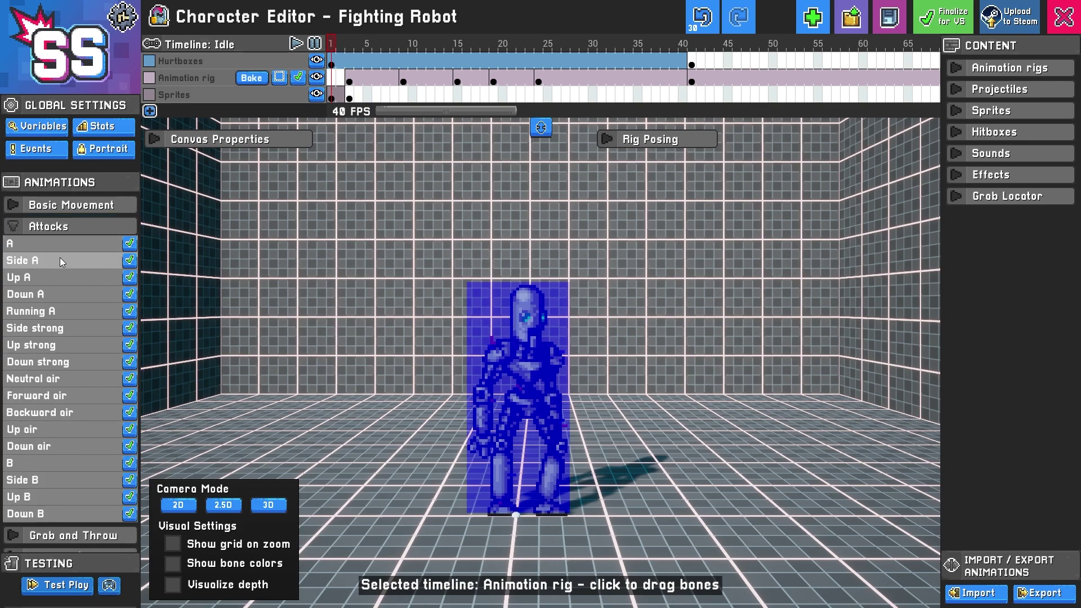
left_click(62, 261)
left_click(358, 81)
left_click(394, 78)
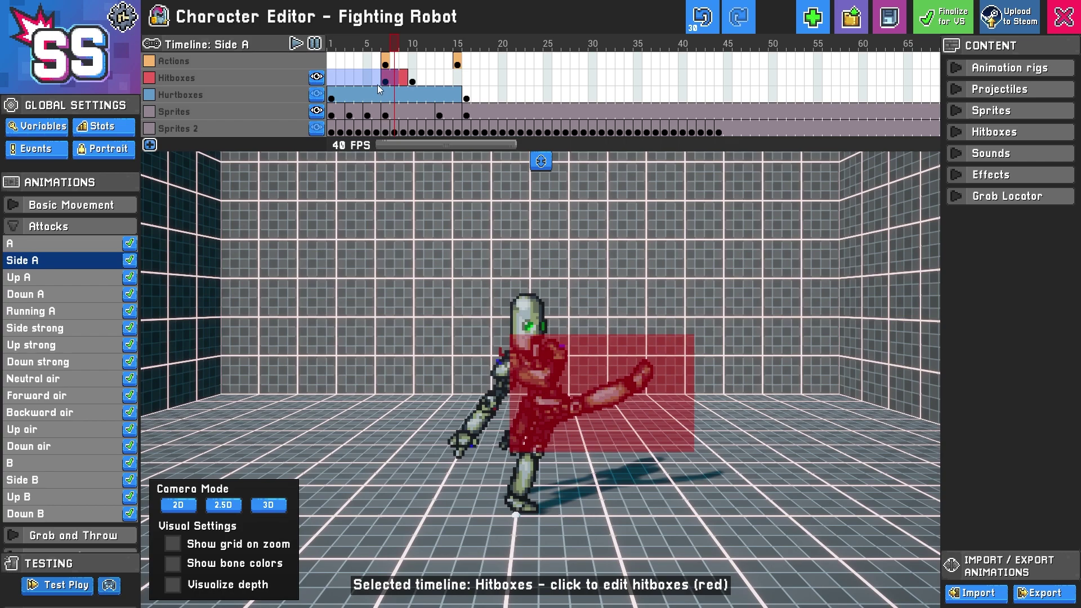
left_click(387, 82)
left_click(12, 227)
left_click(12, 227)
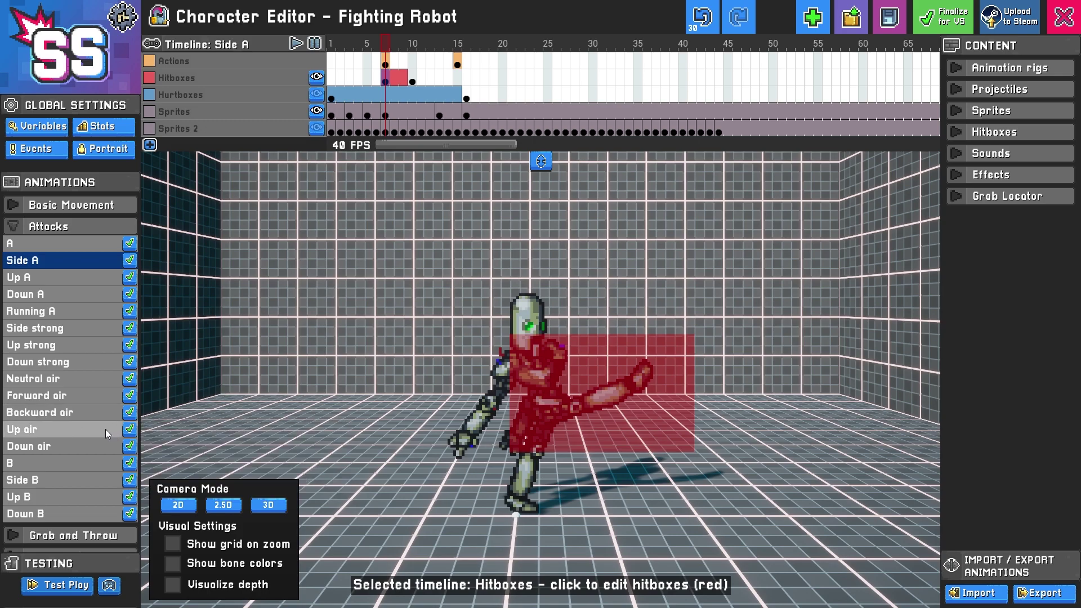
- Play the Up B animation and scrub through its sprite frames
left_click(60, 495)
left_click(333, 95)
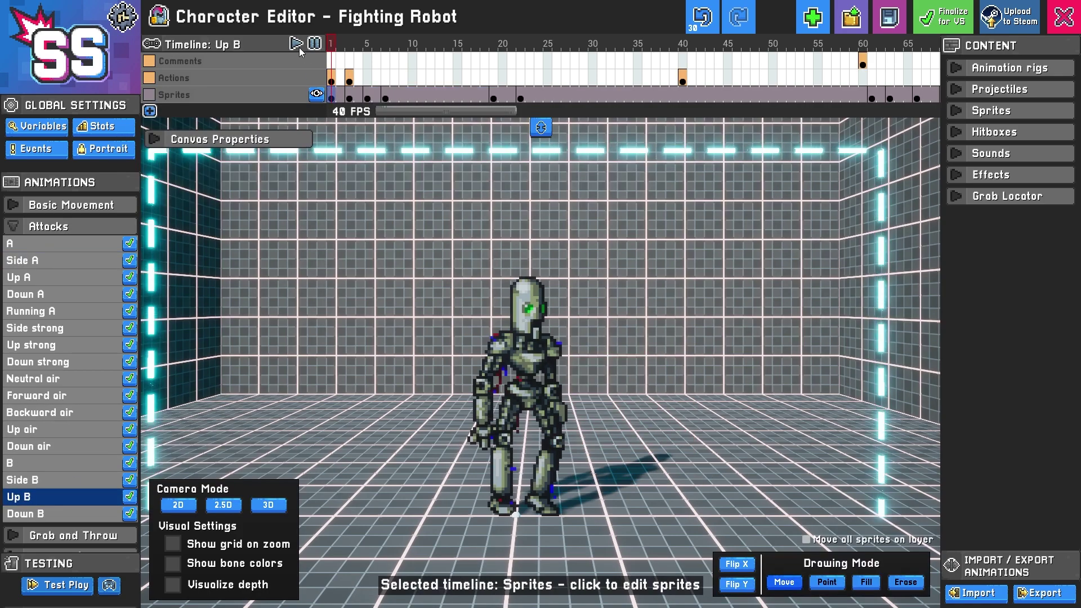
left_click(296, 44)
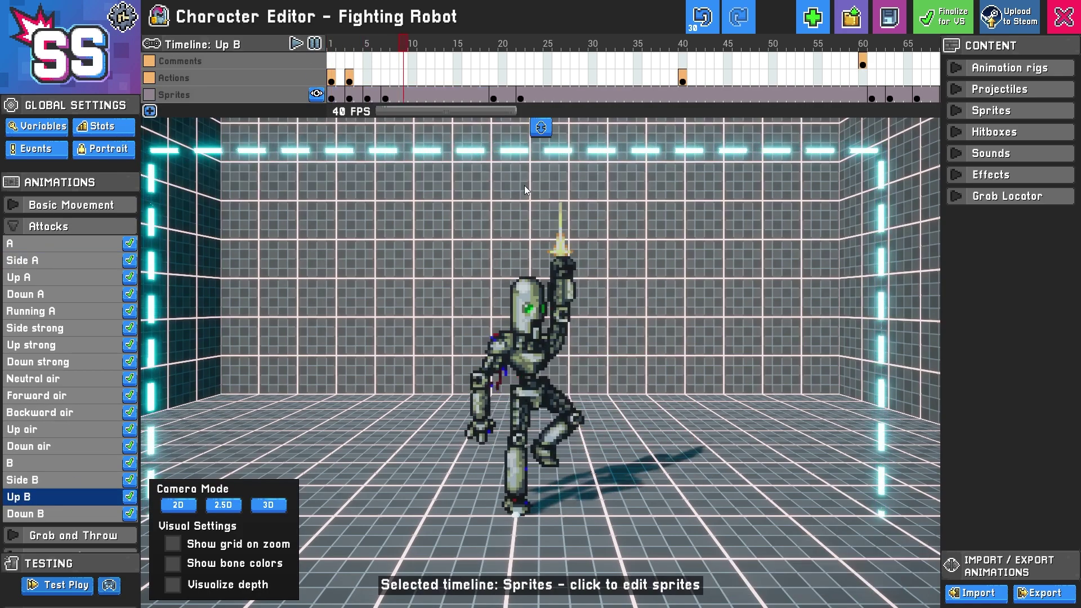
left_click_drag(333, 95, 515, 93)
left_click(332, 94)
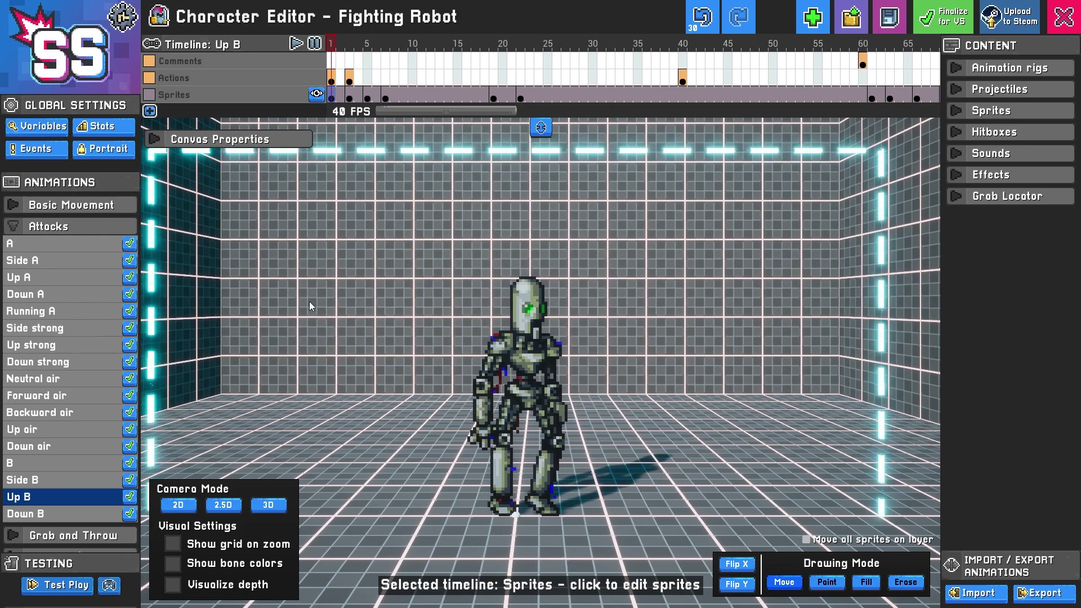
- Add a Hurtboxes timeline to the Up B animation and select its first frame
left_click(151, 111)
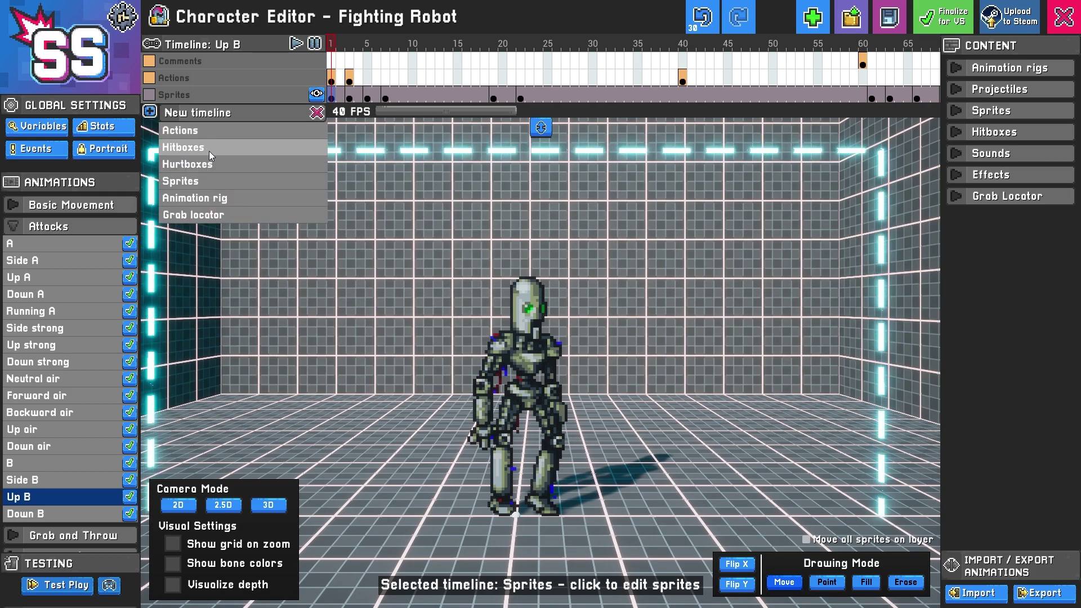
left_click(235, 164)
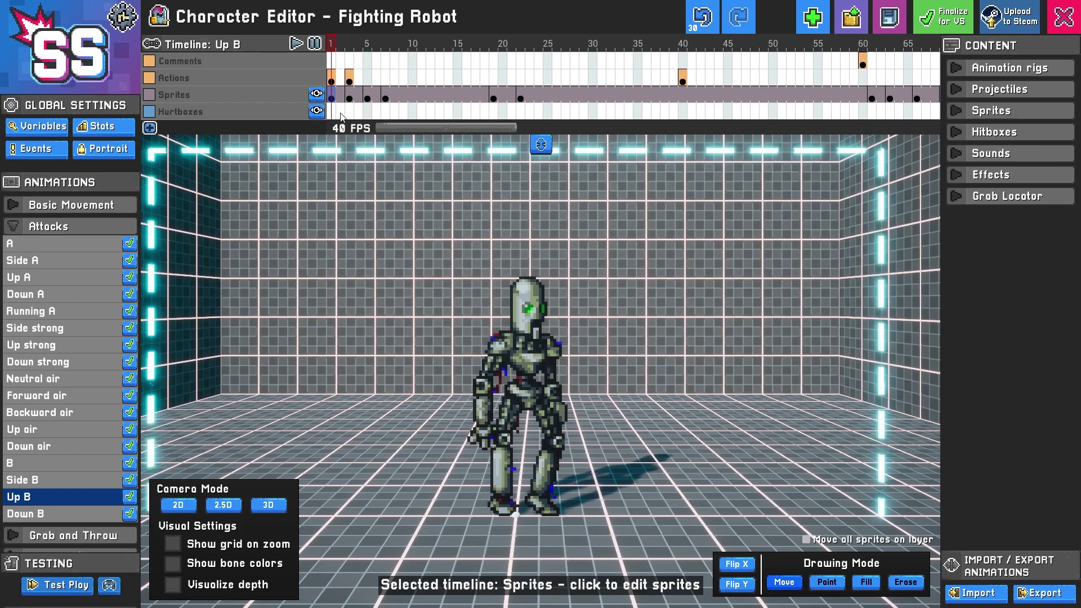
left_click(332, 112)
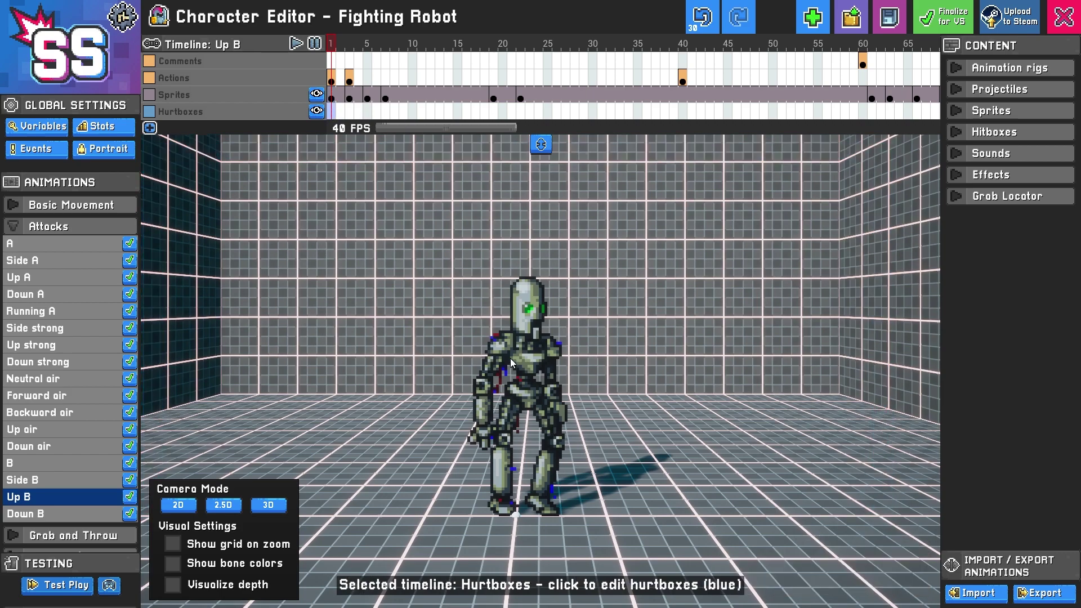
right_click(333, 114)
left_click(367, 113)
left_click(331, 113)
- Create a hurtbox on frame 1 of Up B, set its height to 9.7 and fit it over the robot
left_click(963, 137)
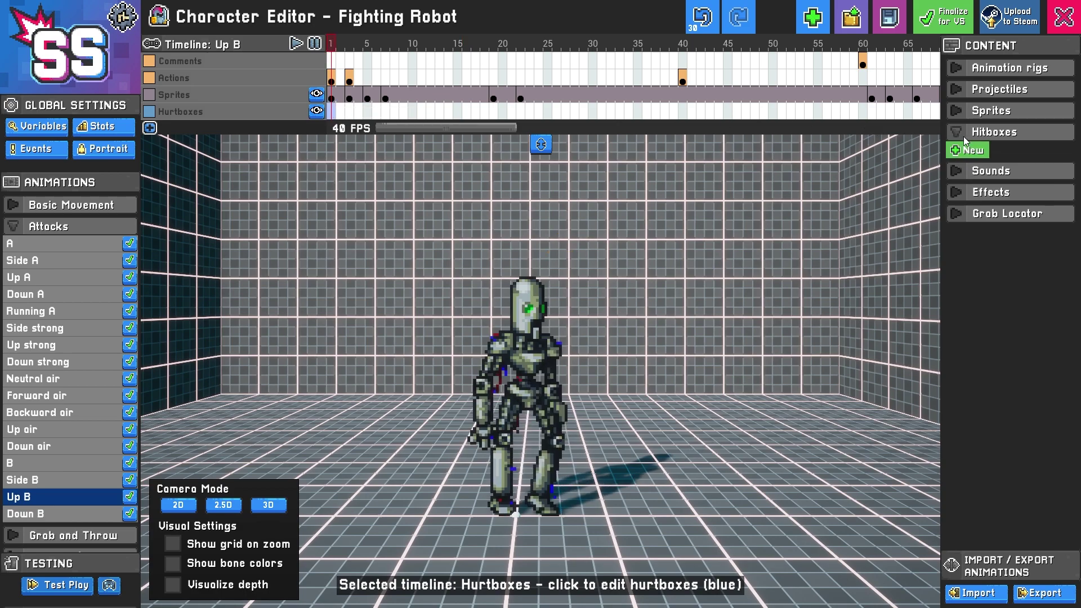
left_click(968, 150)
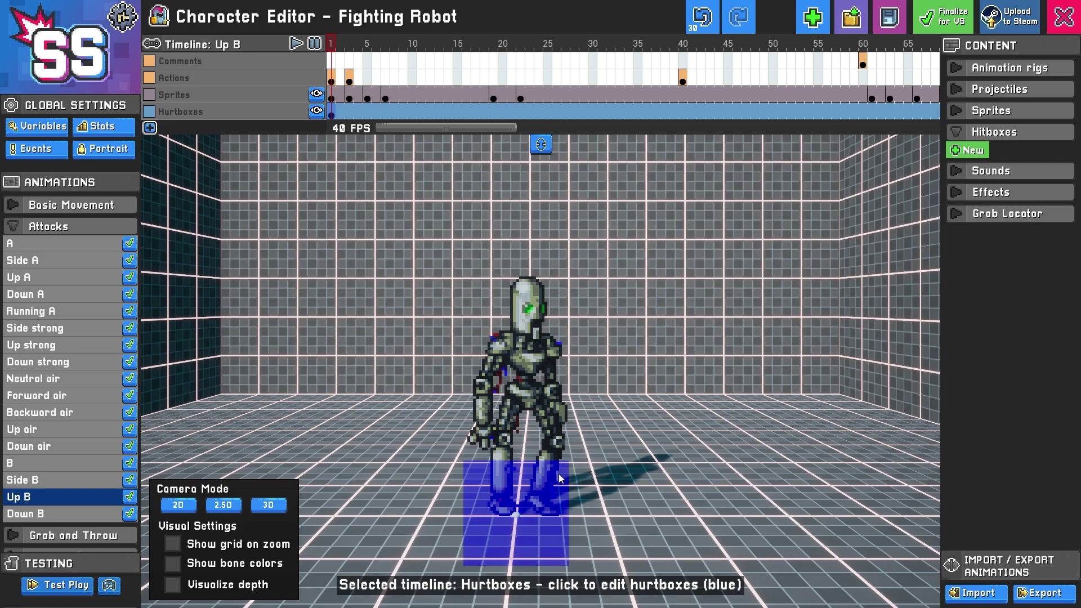
left_click_drag(523, 509, 535, 323)
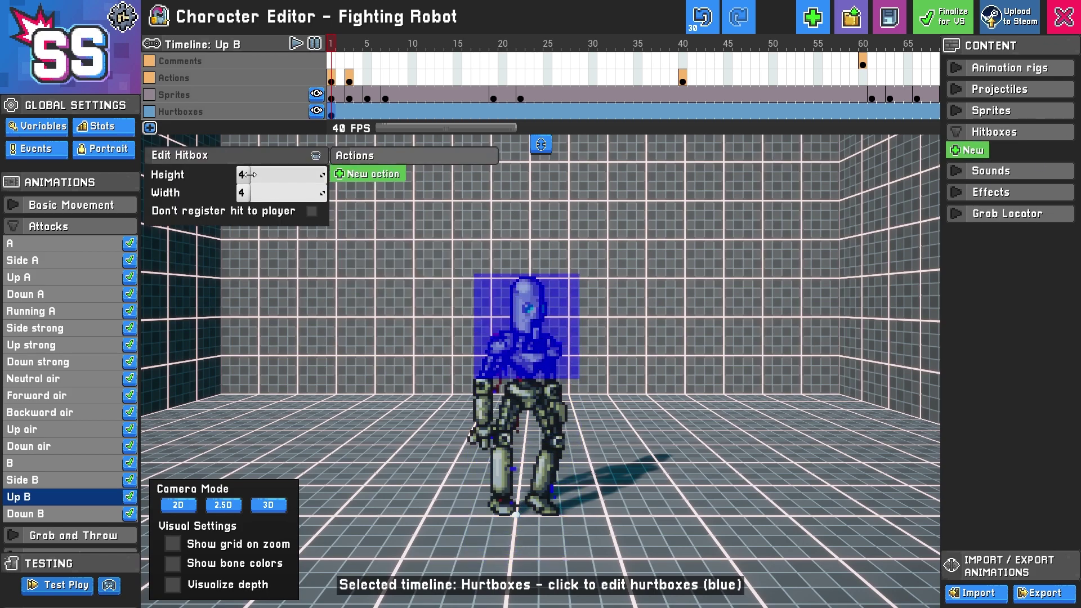
left_click_drag(250, 175, 276, 174)
left_click_drag(565, 302, 548, 377)
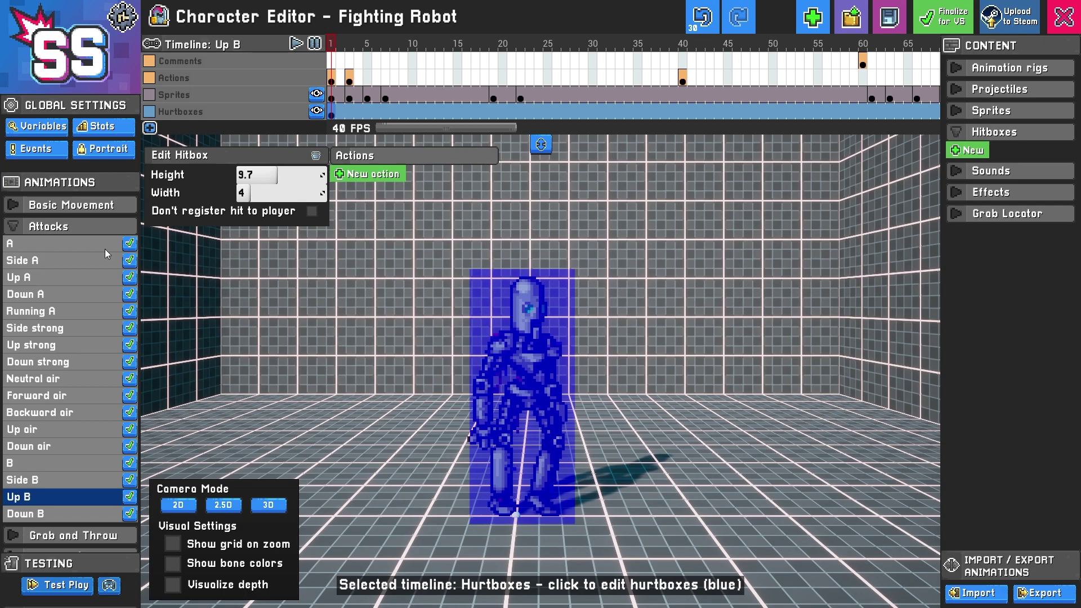
- Copy the Idle animation's frame 1 hurtbox and paste it into frame 1 of Up B's Hurtboxes timeline
left_click(39, 206)
left_click(48, 222)
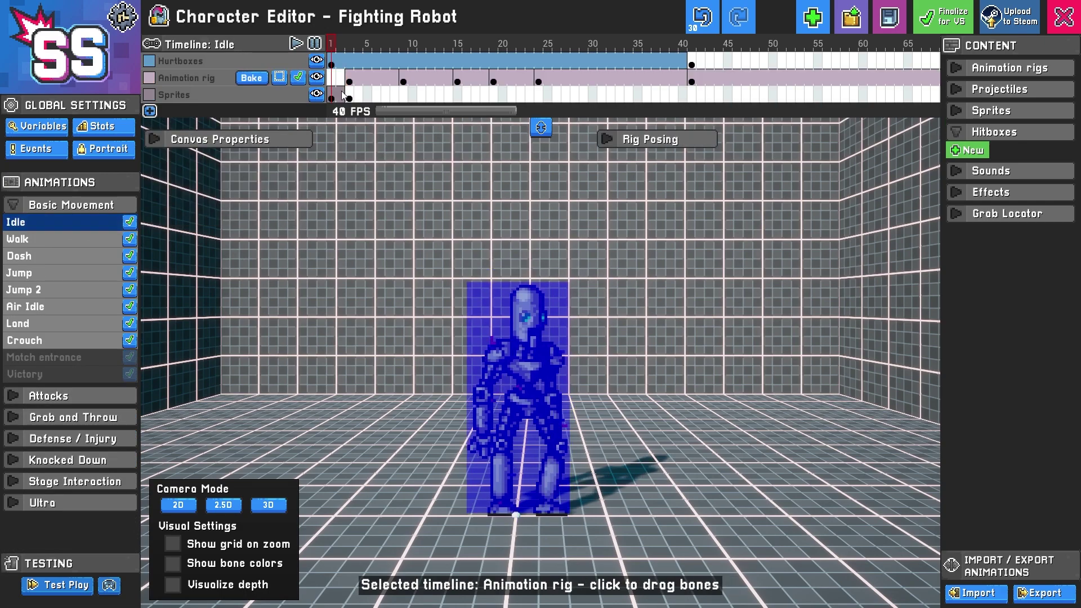
left_click(333, 65)
key("ctrl+c")
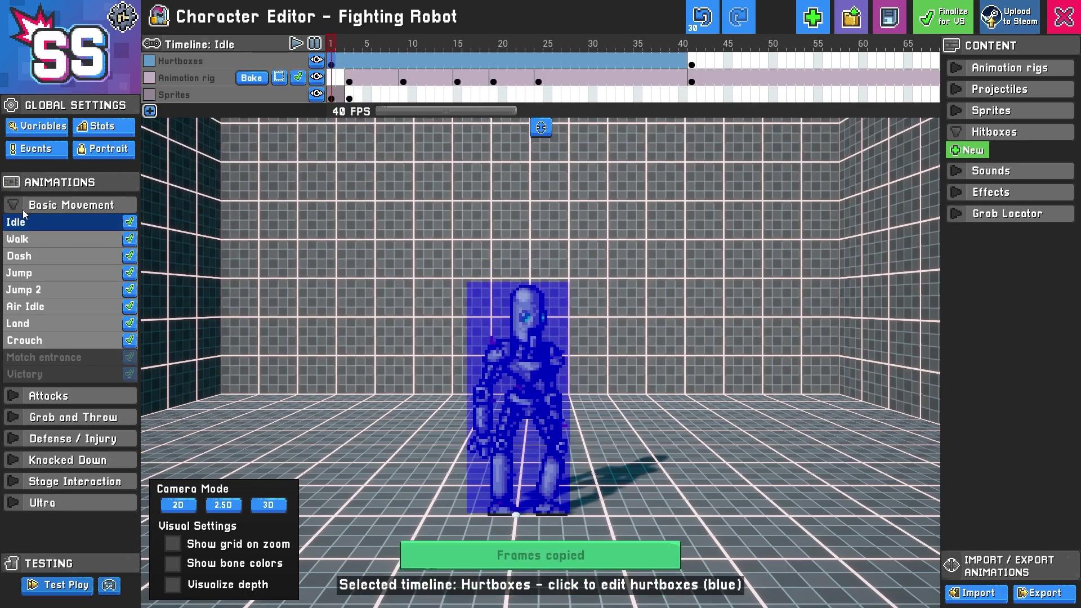
left_click(23, 209)
left_click(21, 225)
left_click(50, 495)
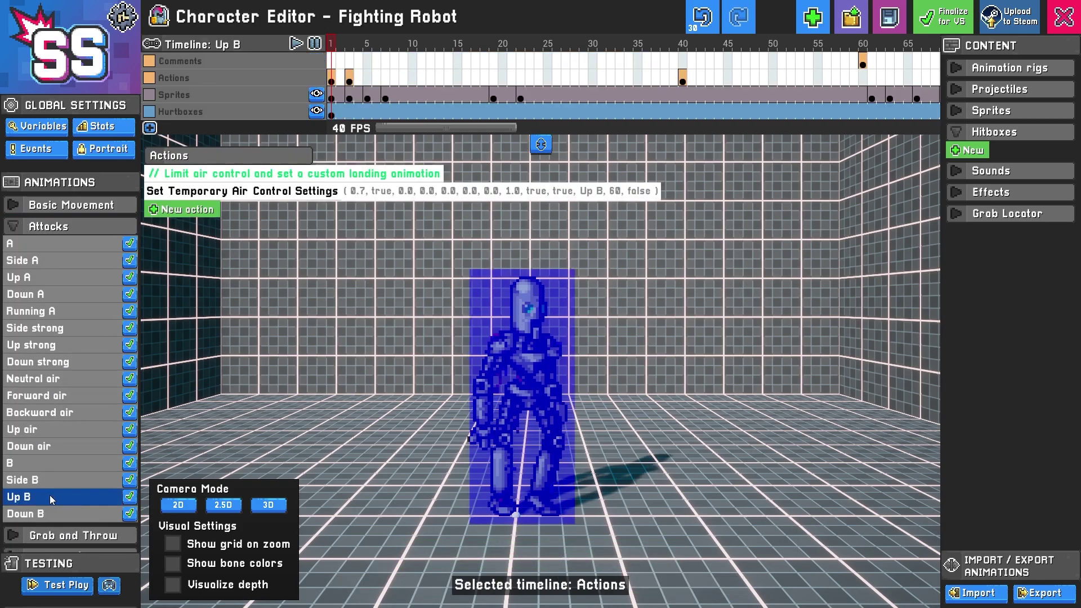
left_click(332, 113)
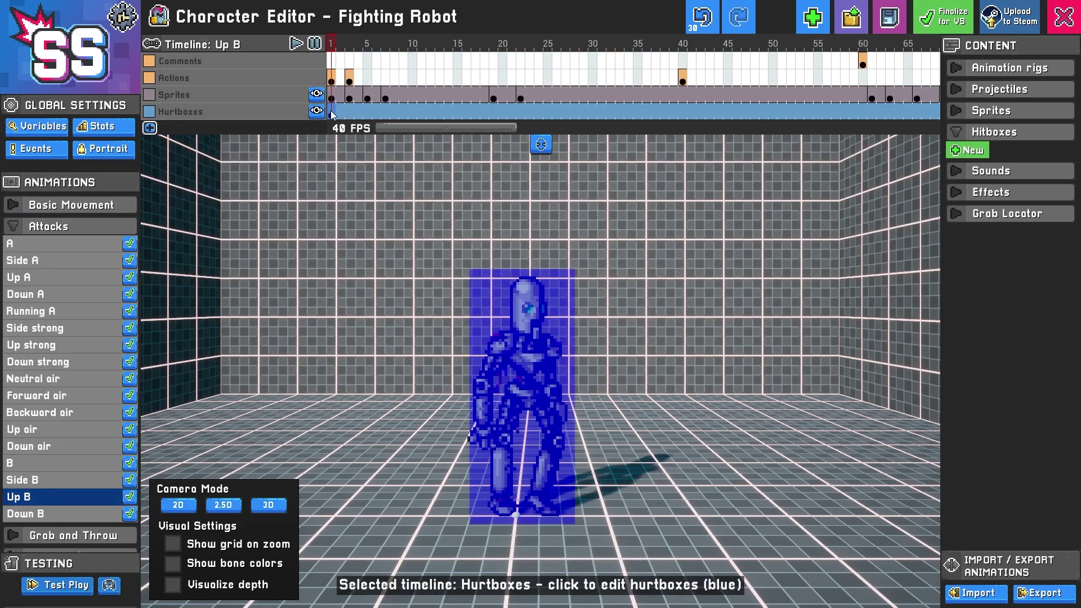
key("ctrl+v")
- Add a hurtbox on frame 61 over the crouching robot, with height 7.3 and width 4.9
scroll(549, 374, "down", 3)
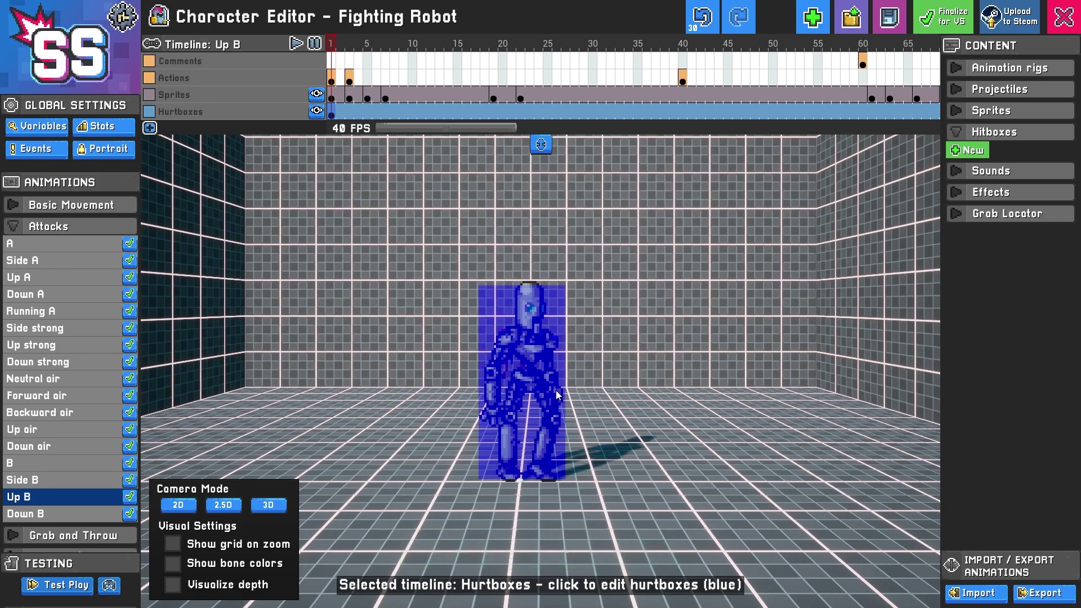
scroll(552, 396, "up", 1)
left_click_drag(340, 112, 869, 111)
left_click_drag(465, 123, 541, 127)
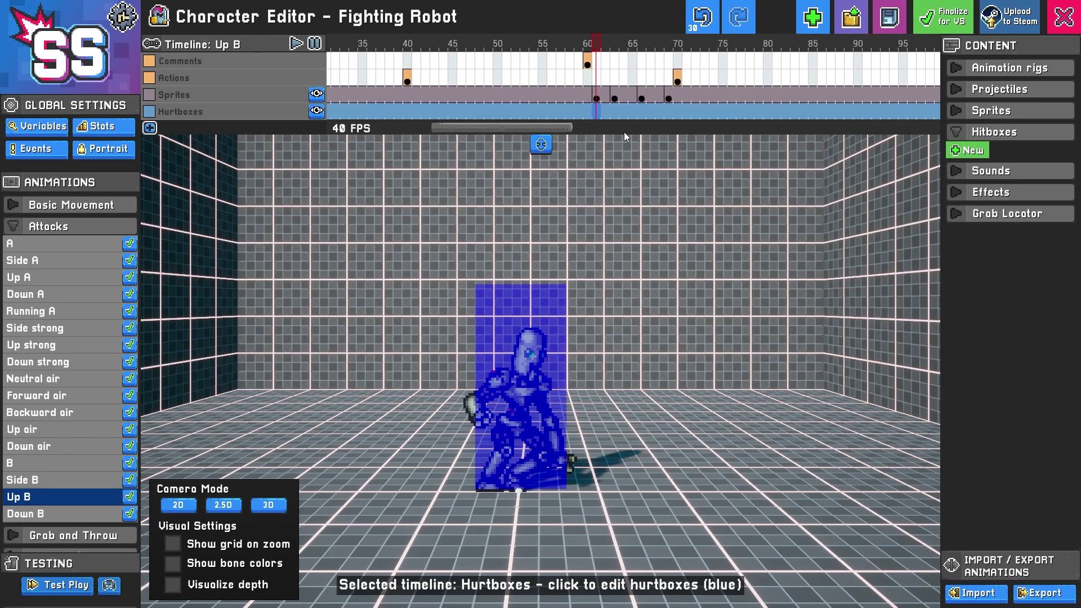
left_click(973, 156)
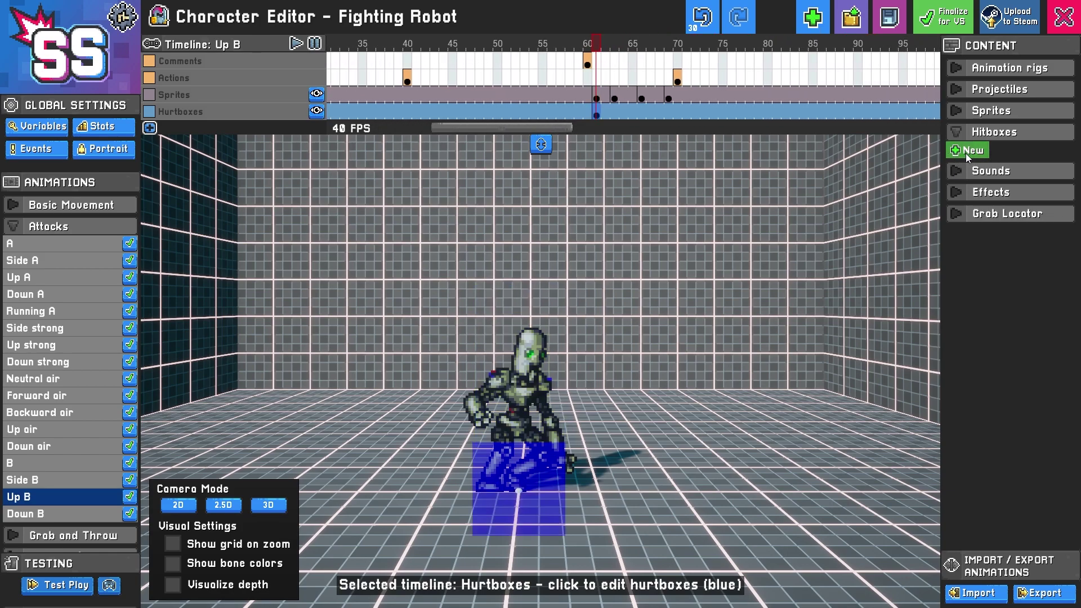
left_click_drag(527, 484, 526, 405)
mouse_move(261, 175)
left_mouse_down()
mouse_move(279, 176)
mouse_move(273, 192)
left_mouse_up()
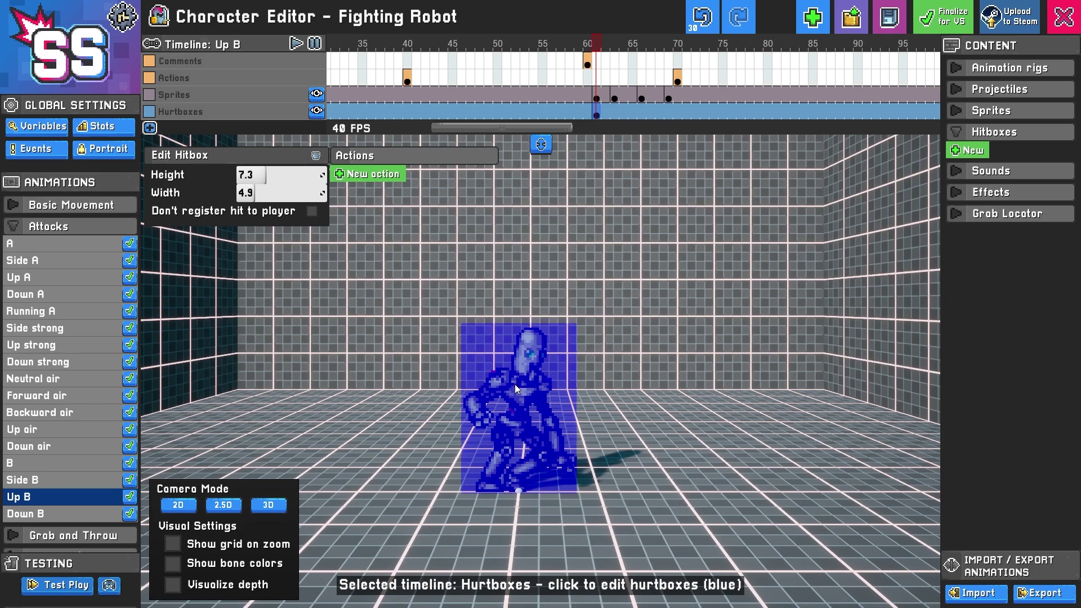
- Try to add a new hurtbox on frame 63 over the lower crouching pose
left_click_drag(518, 127, 464, 126)
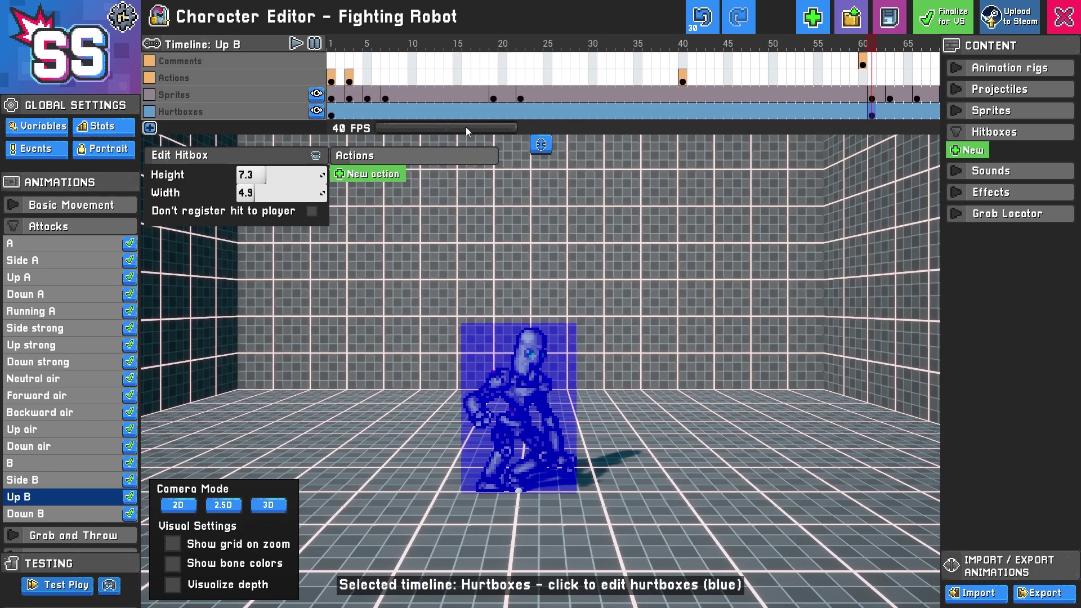
left_click_drag(344, 112, 870, 116)
left_click_drag(499, 124, 558, 128)
left_click(592, 107)
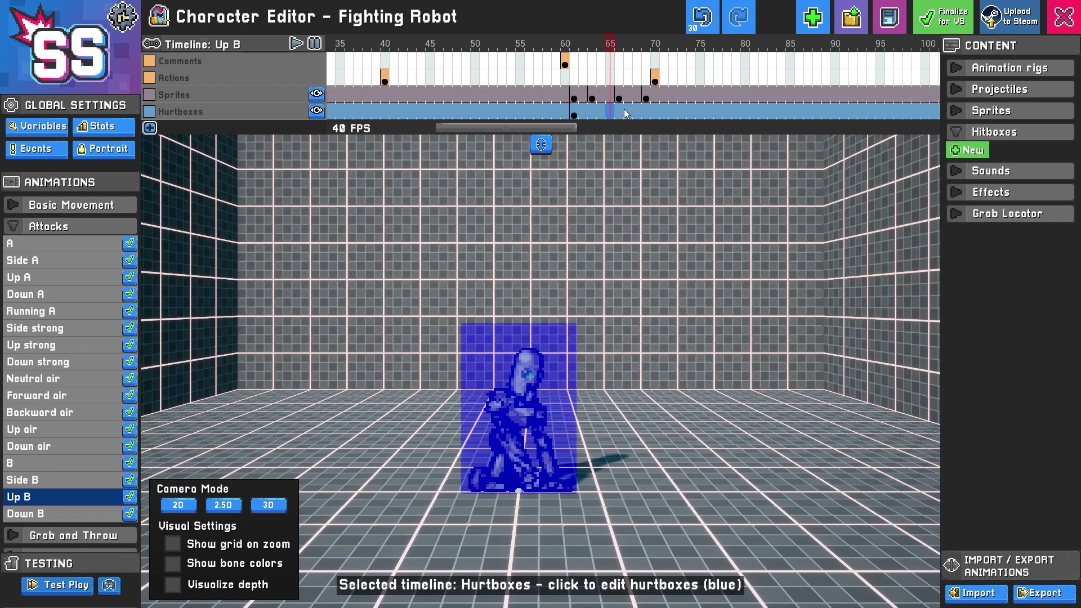
left_click(960, 149)
left_click_drag(531, 477, 531, 416)
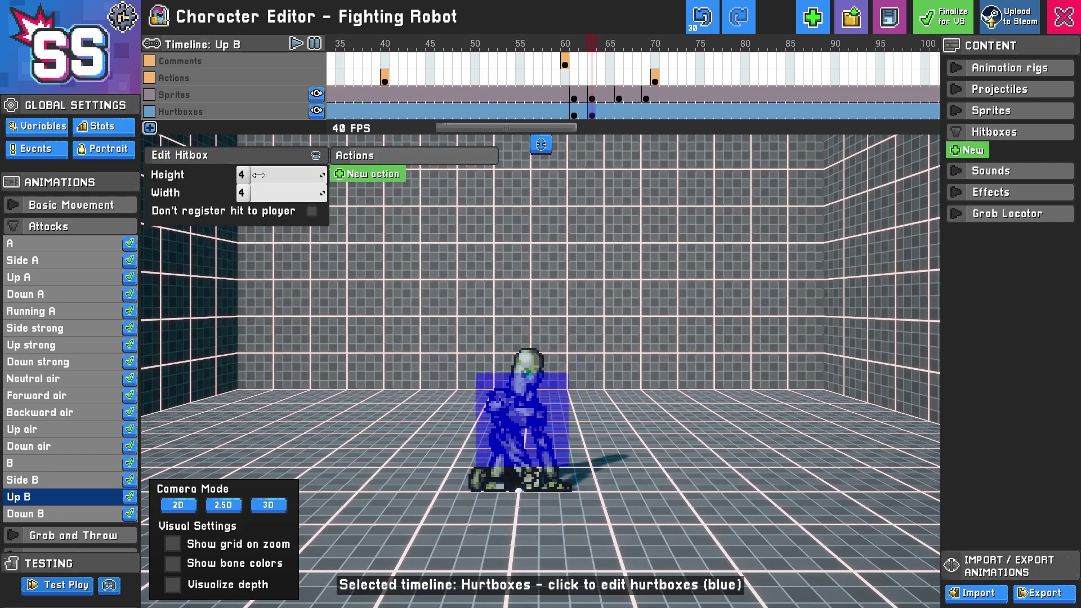
left_click_drag(262, 175, 733, 242)
- Copy the frame 61 hurtbox to frame 63 and set its height to 6.7 to fit the lower pose
left_click(572, 107)
key("ctrl+c")
left_click(592, 111)
key("ctrl+v")
left_click(529, 379)
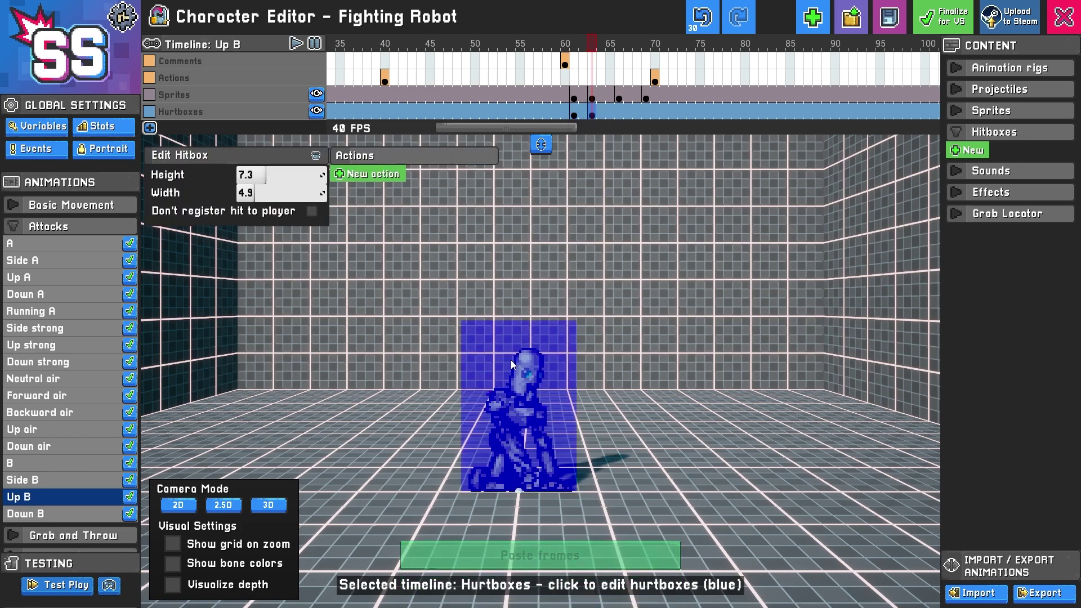
left_click_drag(272, 175, 264, 175)
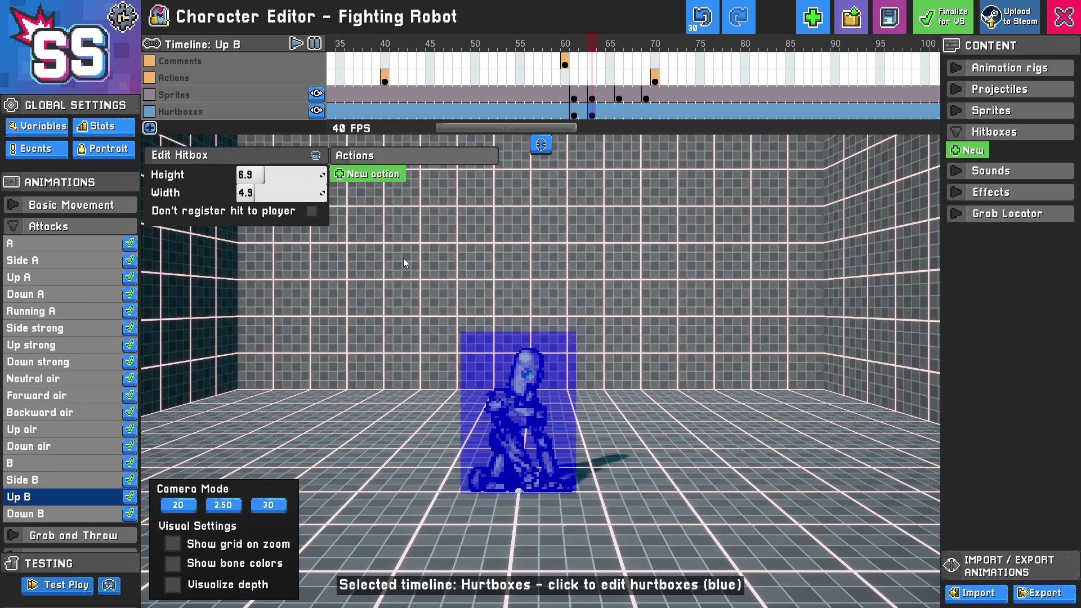
left_click_drag(264, 175, 264, 174)
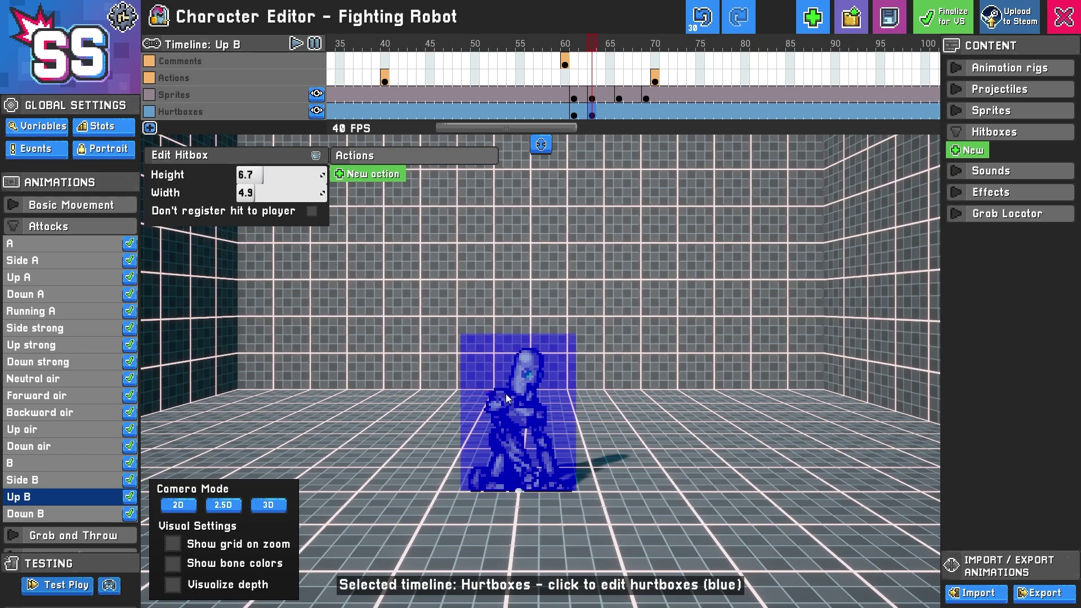
- Play Up B and check how well the hurtboxes cover the sprites, including the raised arm on frames 5 and 19
left_click_drag(604, 115, 645, 111)
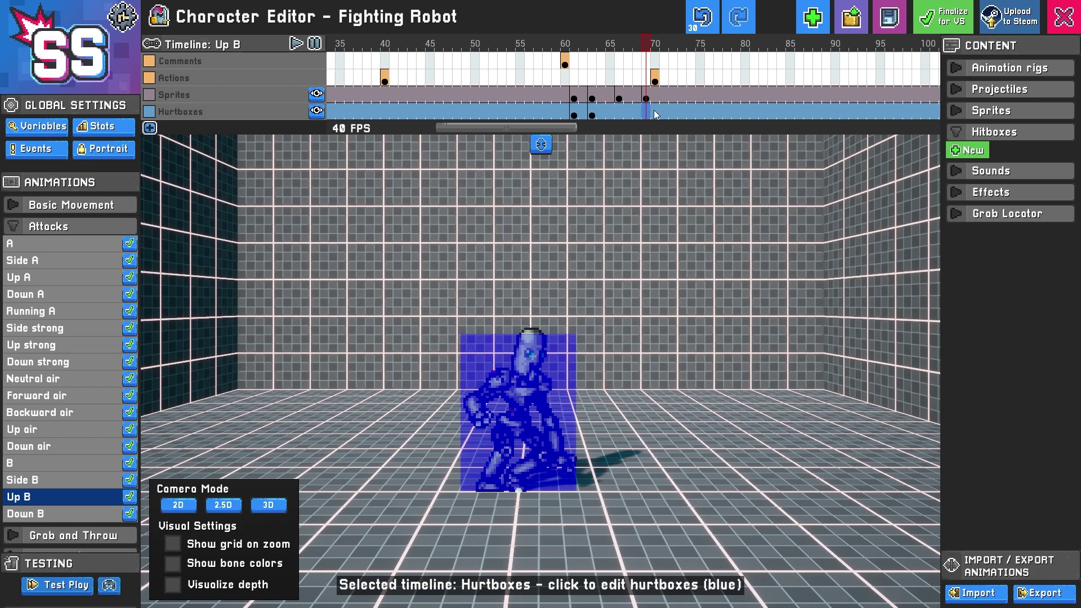
left_click_drag(534, 128, 475, 127)
left_click(336, 116)
left_click(296, 44)
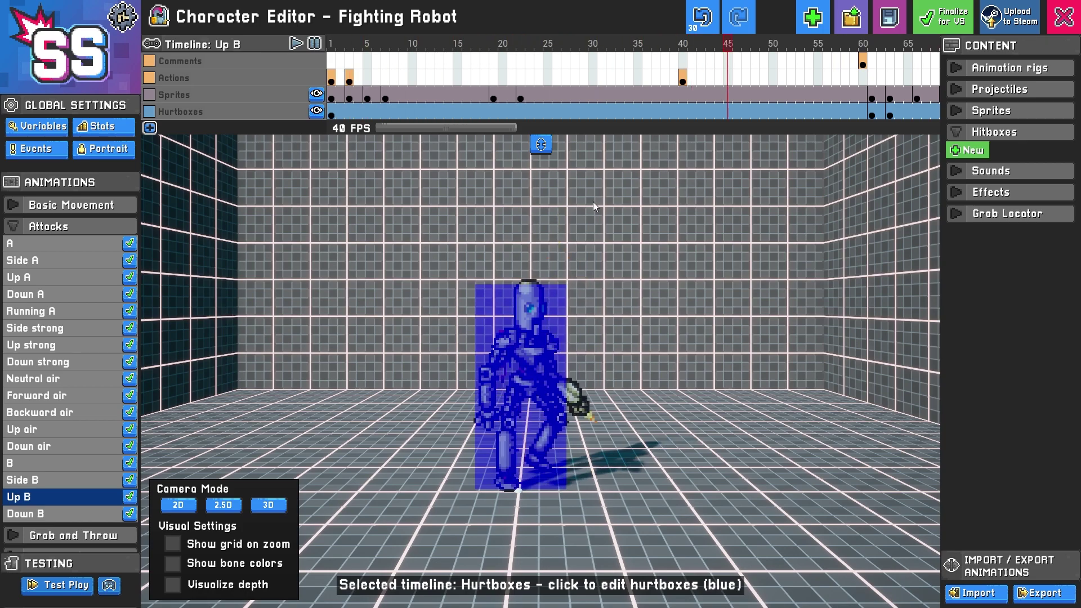
left_click(493, 113)
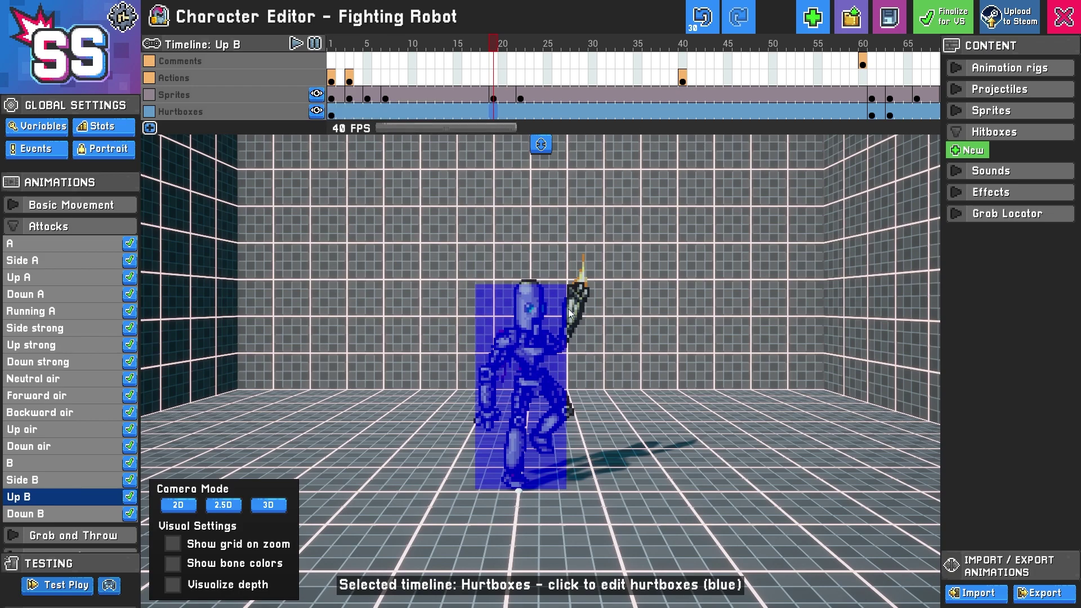
mouse_move(360, 110)
left_mouse_down()
mouse_move(416, 114)
mouse_move(369, 115)
left_mouse_up()
left_click(341, 110)
left_click(354, 110)
left_click(350, 111)
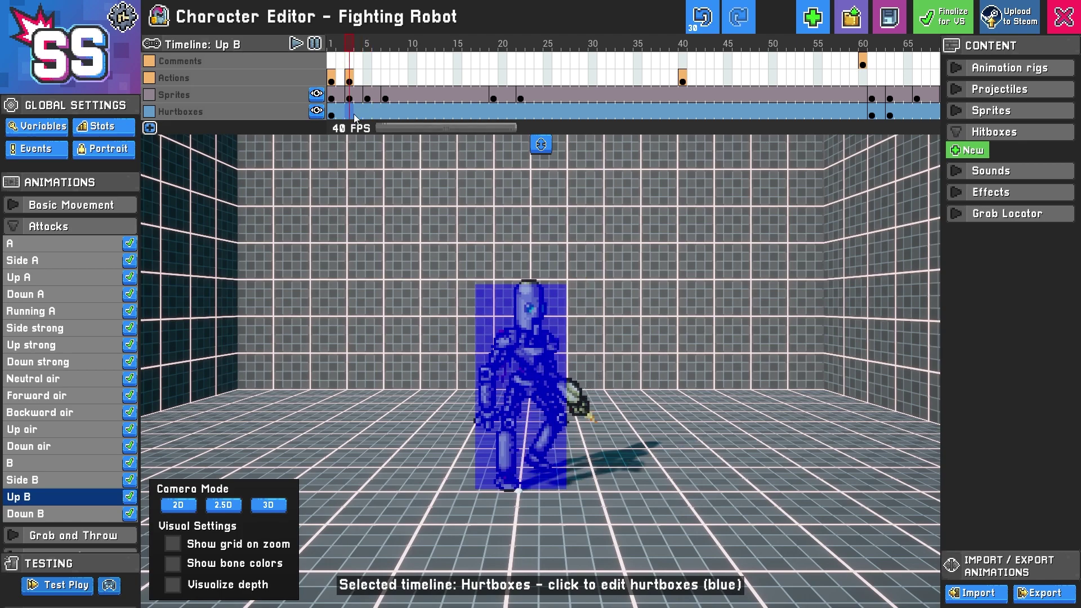
left_click(371, 114)
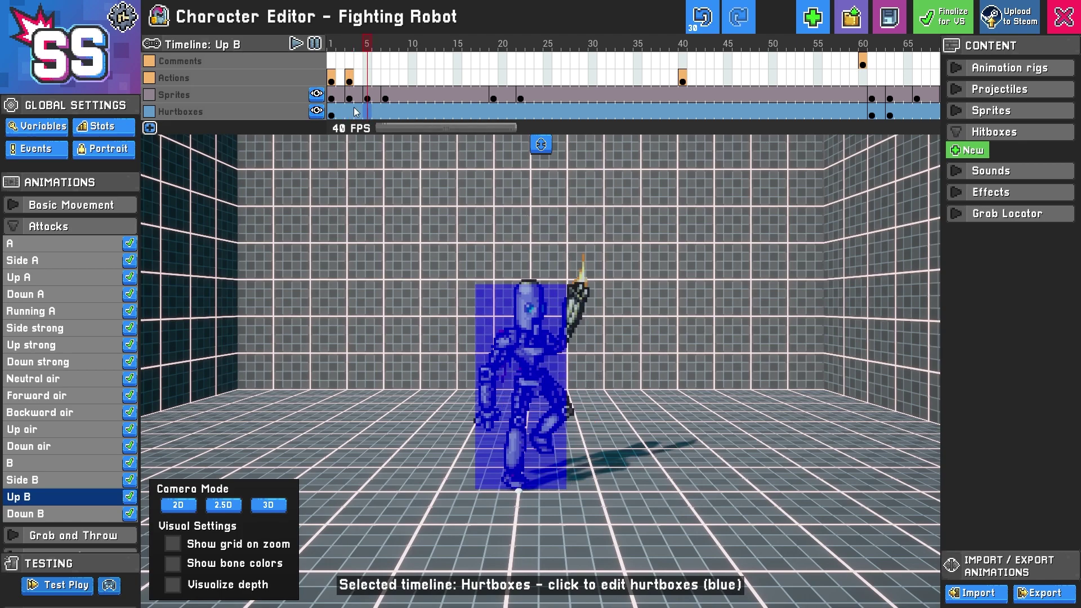
- Add a second Hurtboxes timeline to the Up B animation
left_click(151, 128)
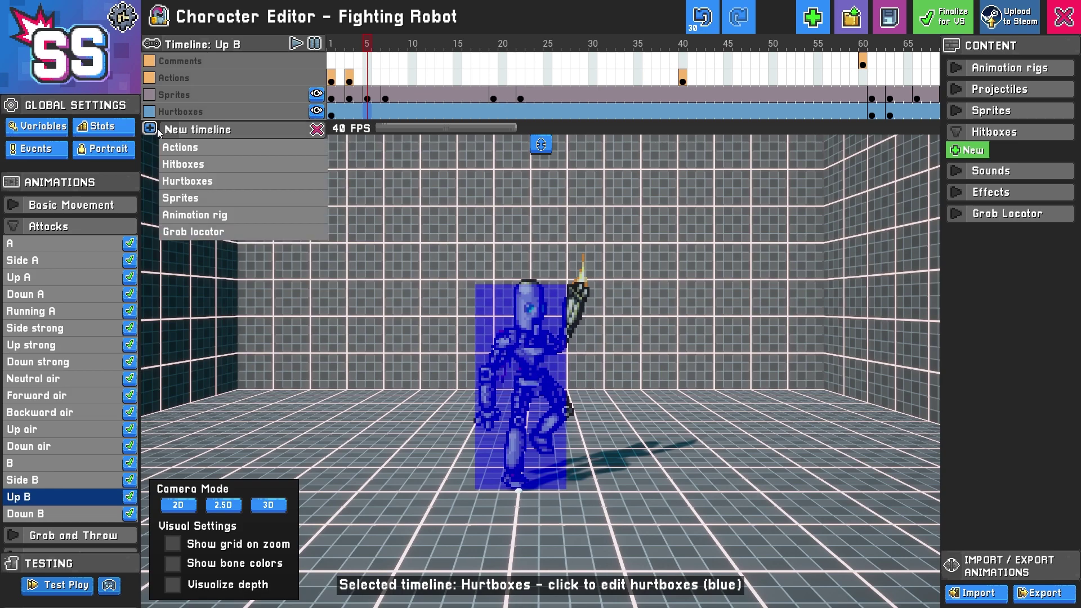
left_click(217, 181)
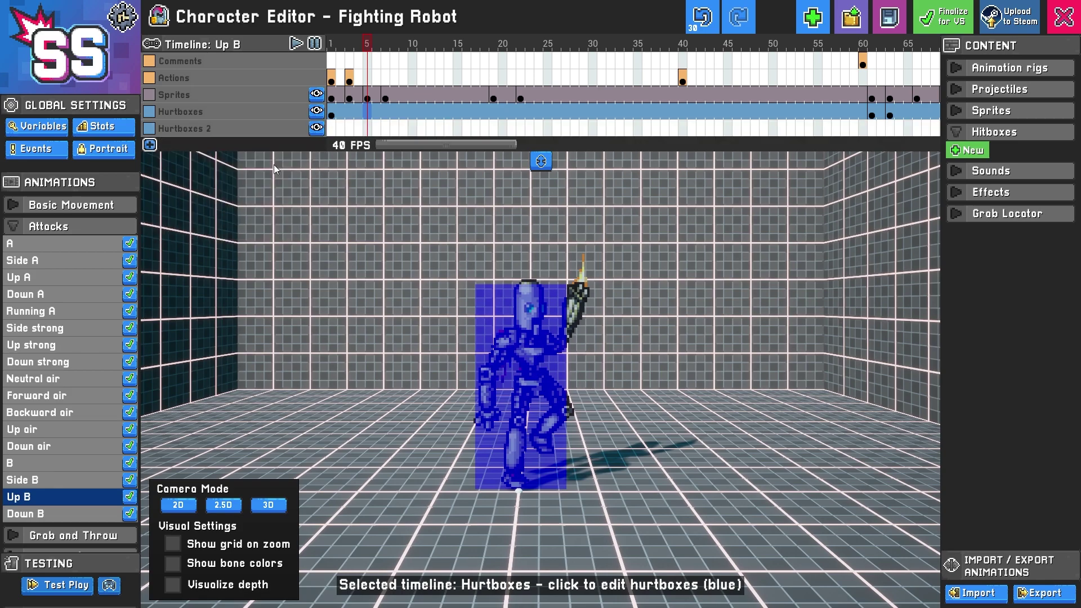
- Remove the extra Hurtboxes 2 timeline from Up B and add a Hitboxes timeline in its place
left_click(200, 128)
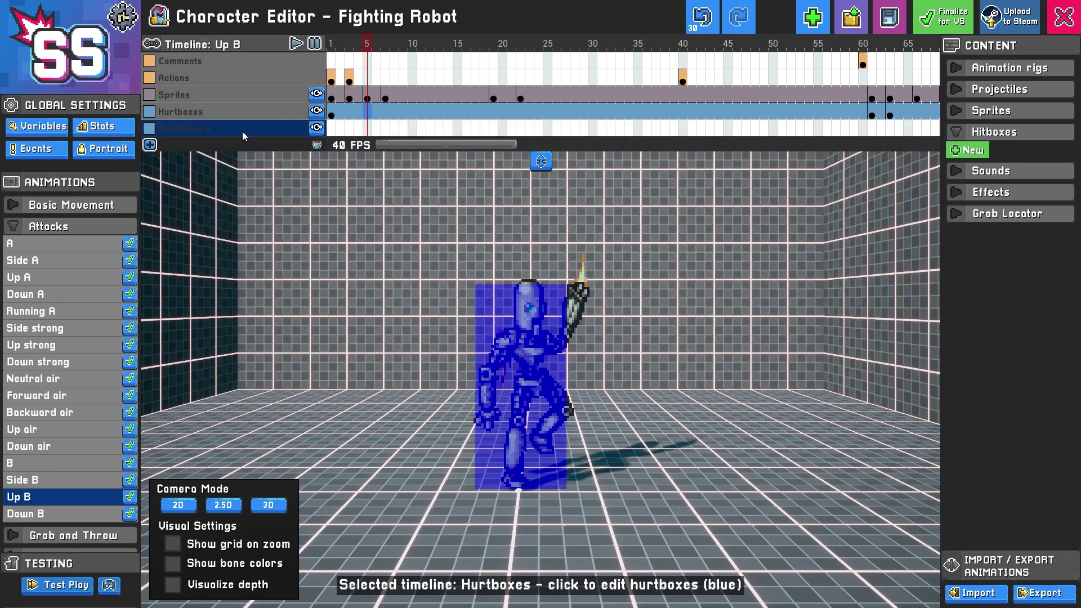
double_click(185, 111)
left_click(317, 144)
left_click(149, 128)
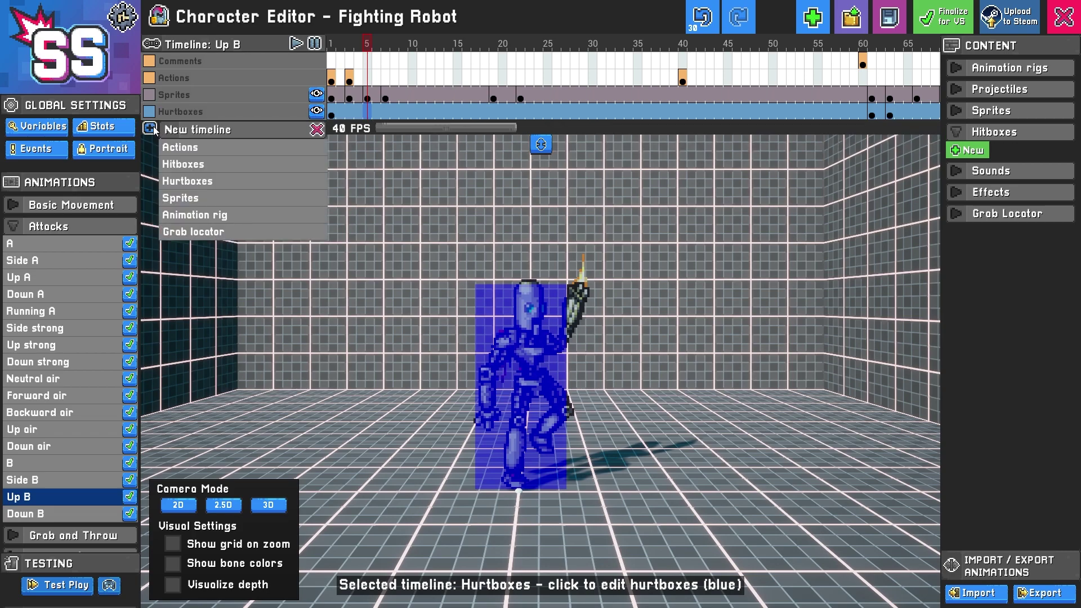
left_click(200, 164)
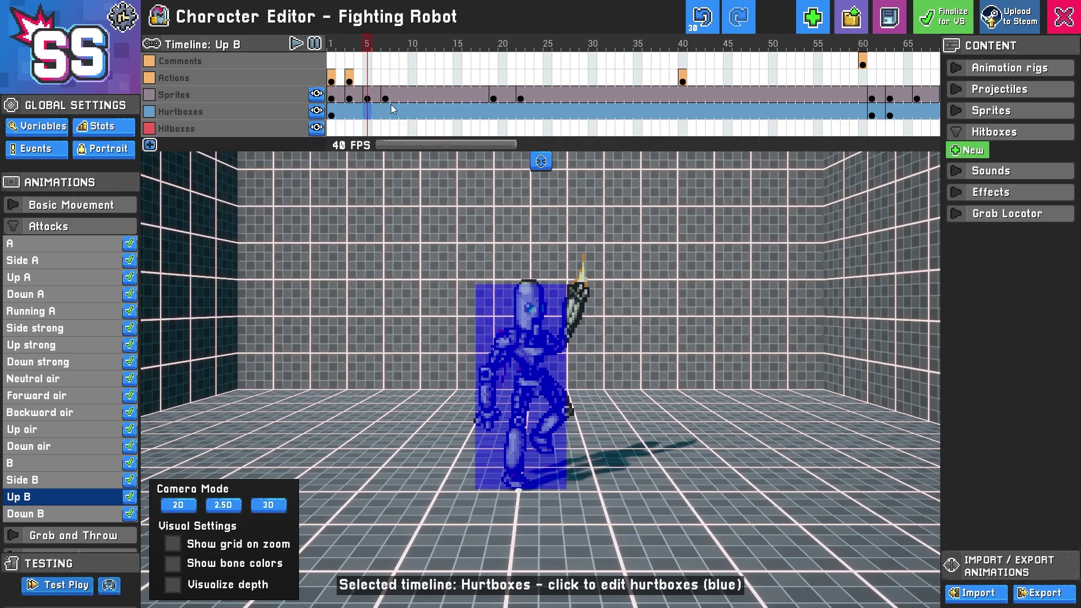
- Add a new hitbox on frame 5 of the Hitboxes timeline over the robot's raised arm
left_click(367, 130)
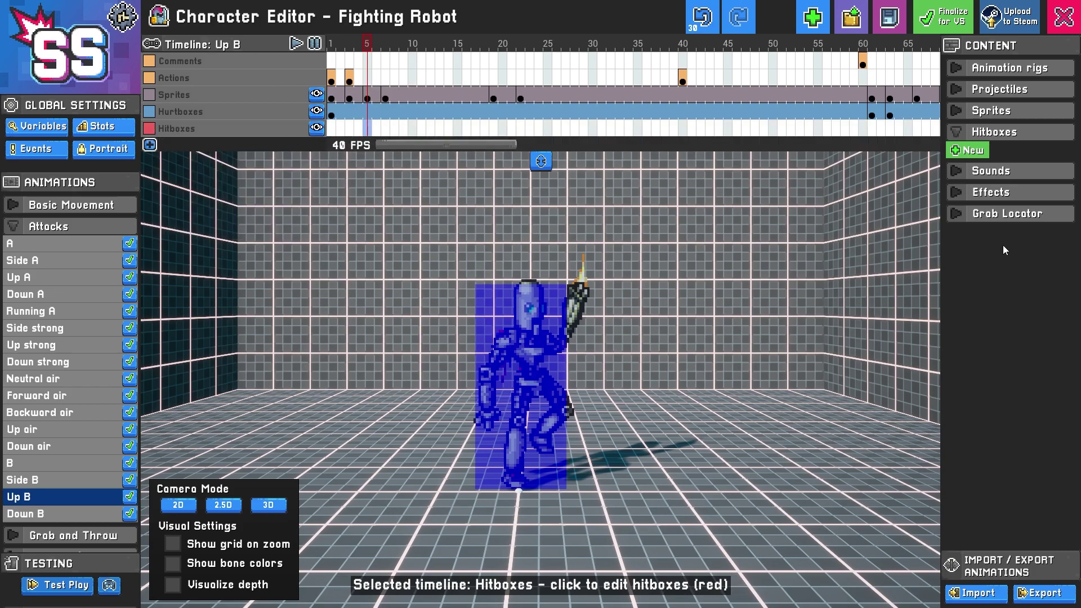
left_click(967, 150)
left_click_drag(560, 495, 605, 327)
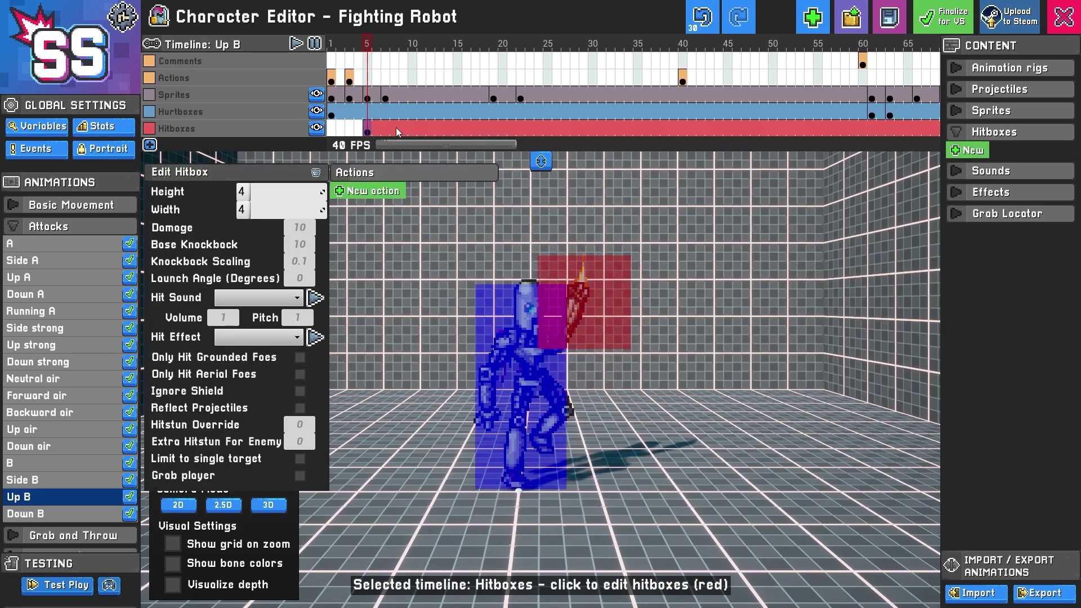
- Size the frame 5 hitbox to height 6.5 and width 4.1, positioned around the raised arm and flame
left_click_drag(271, 195, 295, 194)
left_click_drag(612, 333, 611, 337)
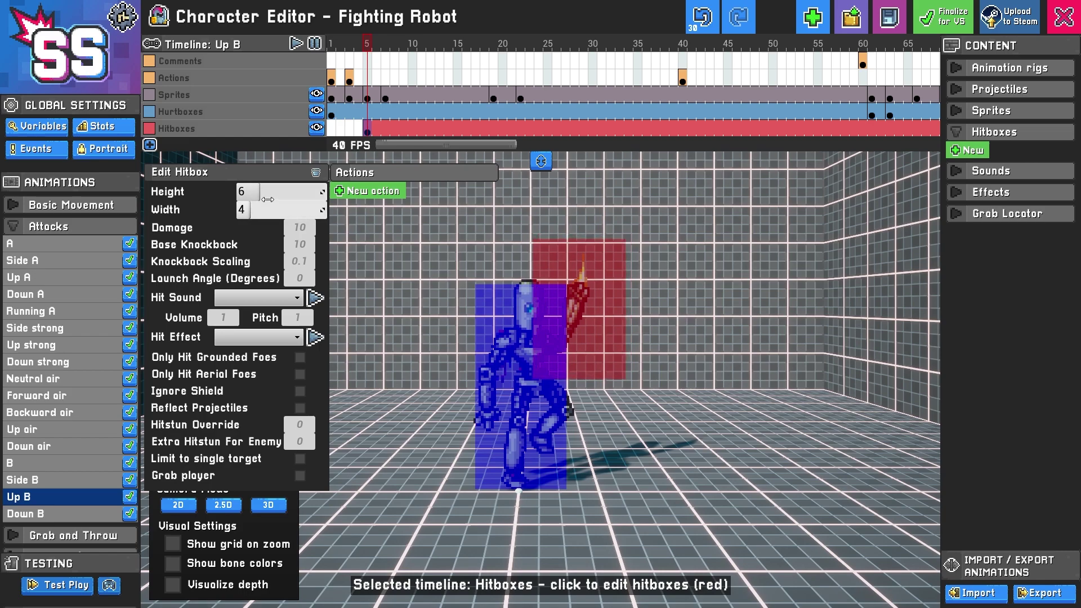
mouse_move(267, 199)
left_mouse_down()
mouse_move(248, 203)
mouse_move(251, 194)
left_mouse_up()
left_click_drag(585, 317, 582, 317)
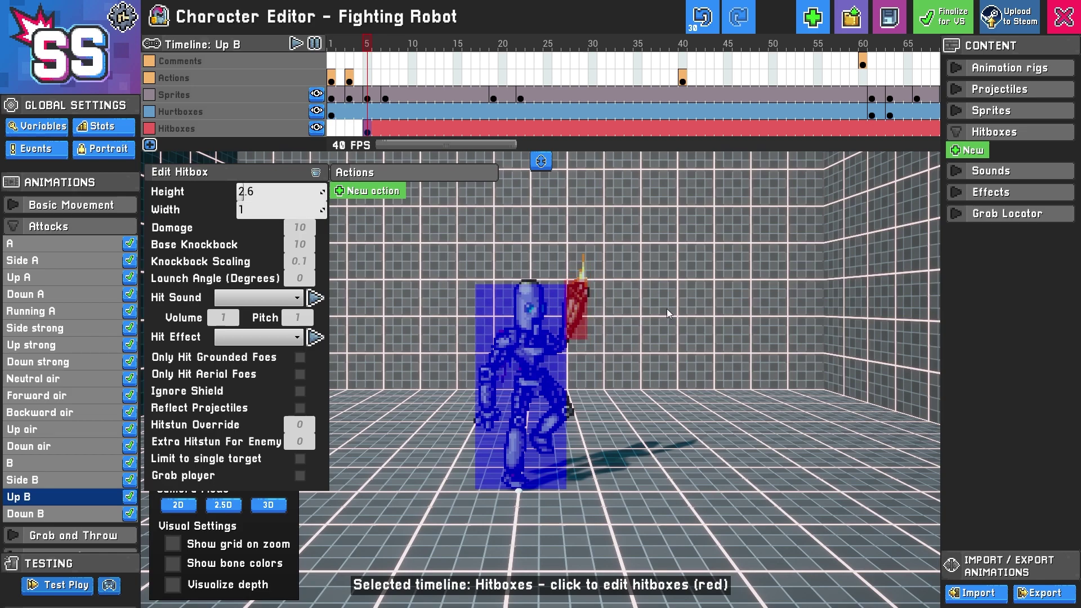
left_click_drag(240, 197, 249, 209)
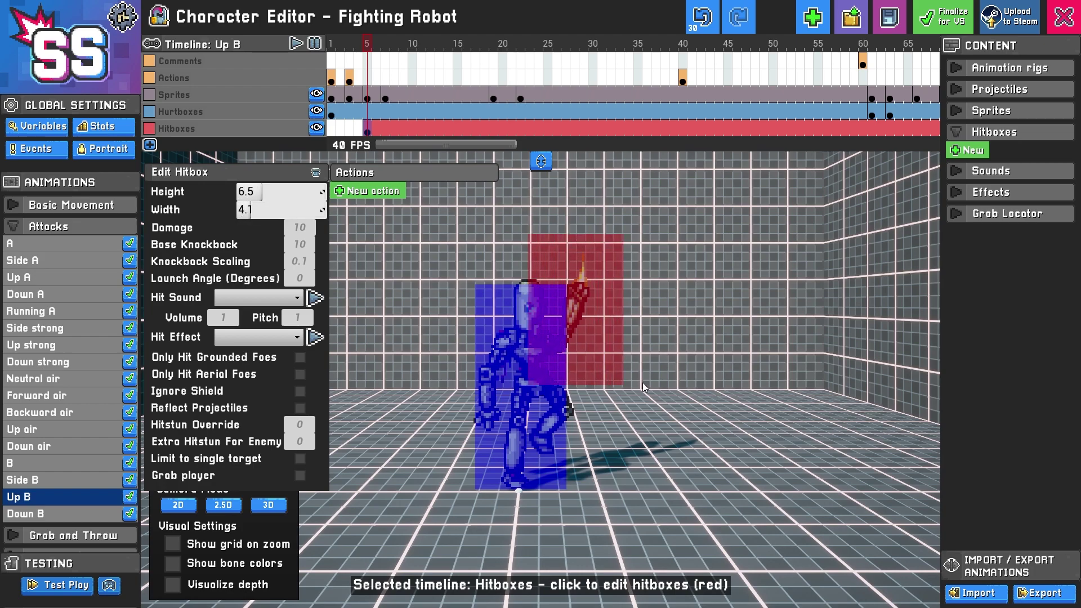
mouse_move(610, 325)
left_mouse_down()
mouse_move(608, 339)
mouse_move(610, 330)
left_mouse_up()
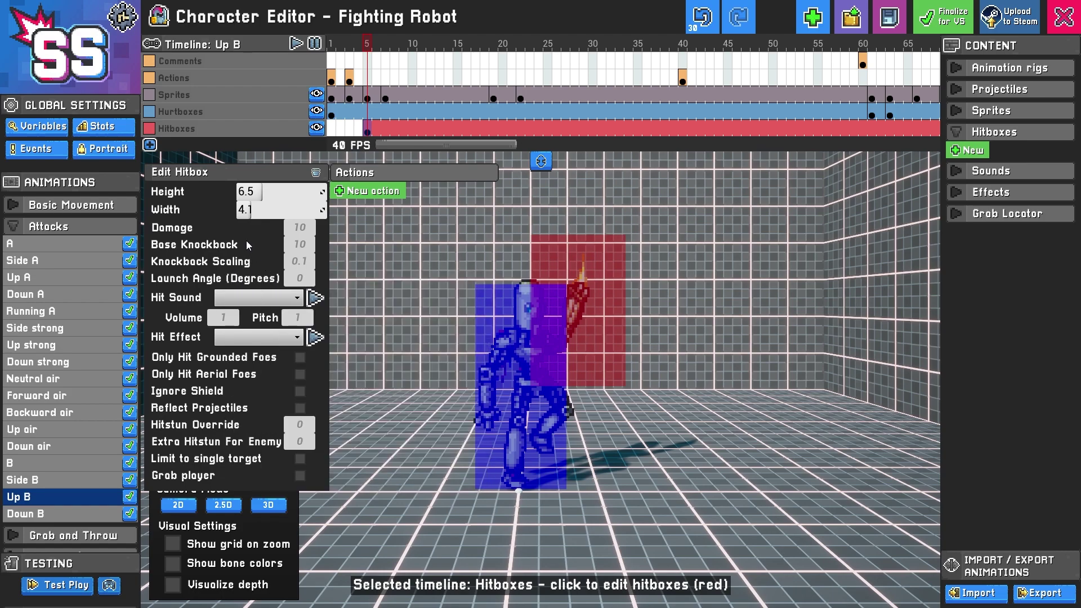
mouse_move(207, 226)
mouse_move(240, 247)
key("Delete")
type("0")
type("5")
key("Return")
- Set the frame 5 hitbox's launch angle to 80 degrees
mouse_move(183, 280)
left_click(302, 278)
left_click(304, 278)
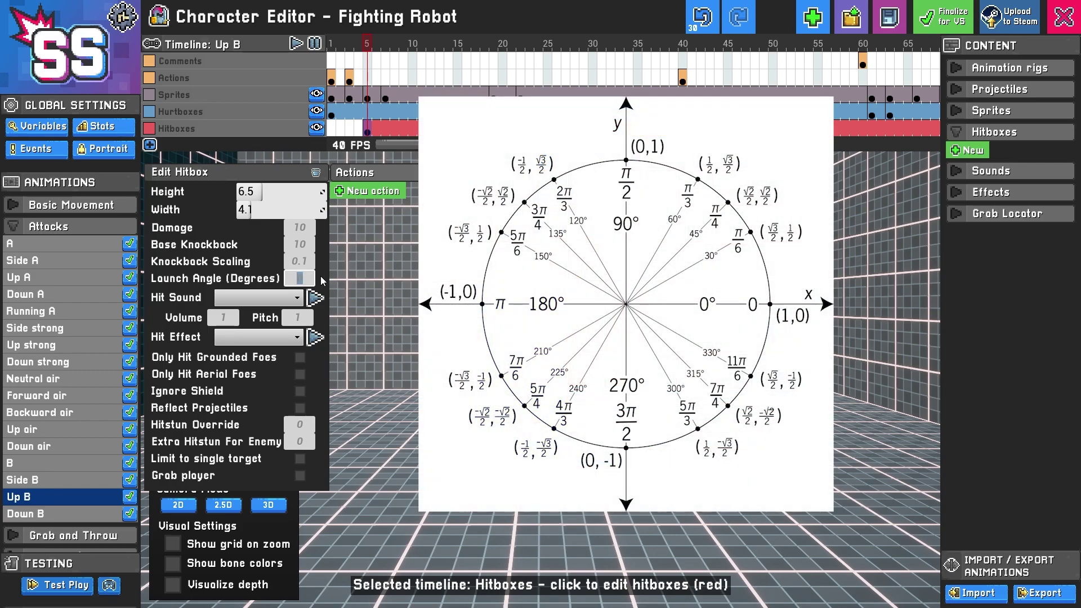
type("80")
key("Return")
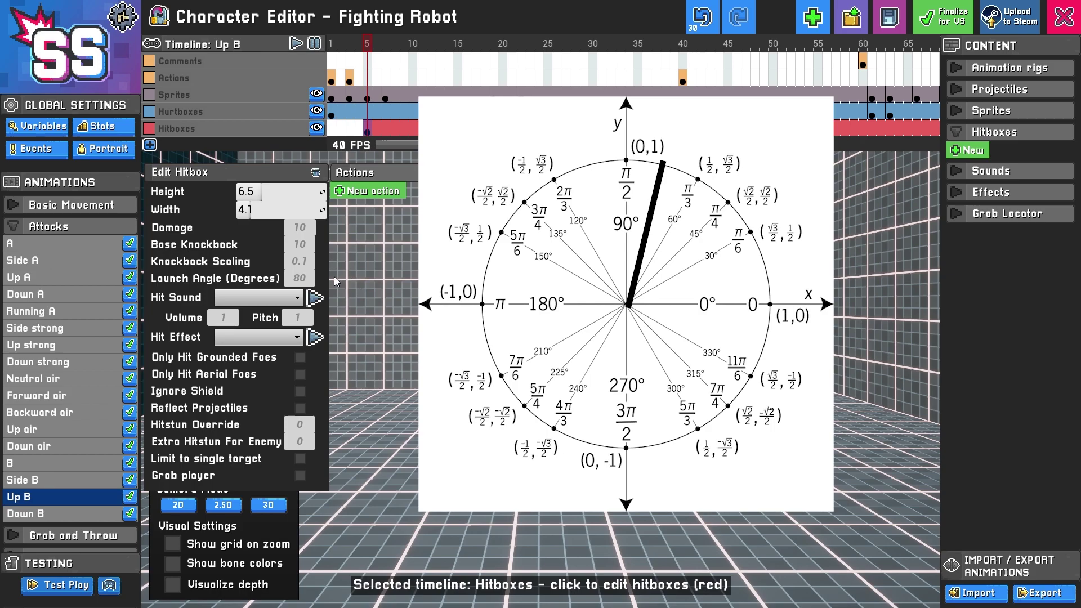
- Assign a PunchHitHeavy sound as the frame 5 hitbox's hit sound
left_click(275, 299)
scroll(293, 409, "down", 20)
scroll(295, 449, "down", 15)
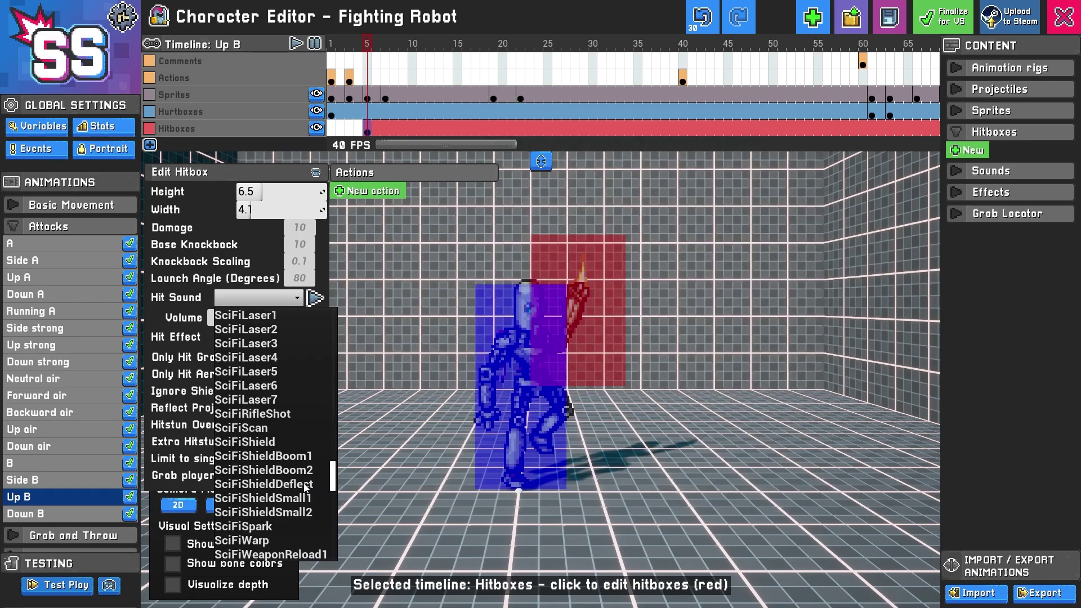
scroll(303, 483, "up", 8)
left_click(279, 371)
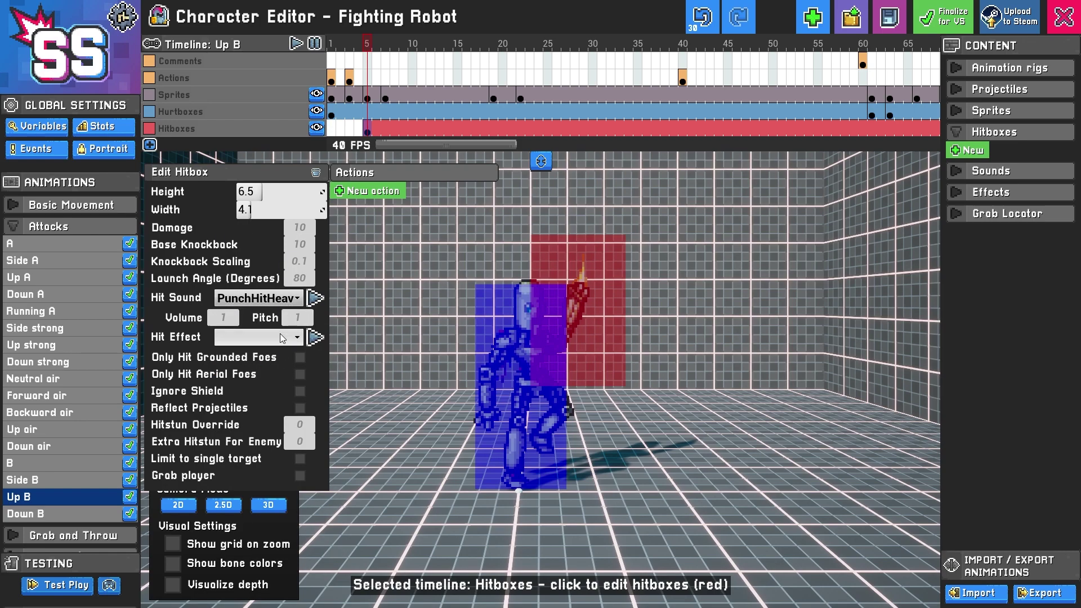
- Set the frame 5 hitbox's hit effect to HitMedium
left_click(258, 336)
scroll(263, 443, "down", 3)
scroll(263, 500, "down", 2)
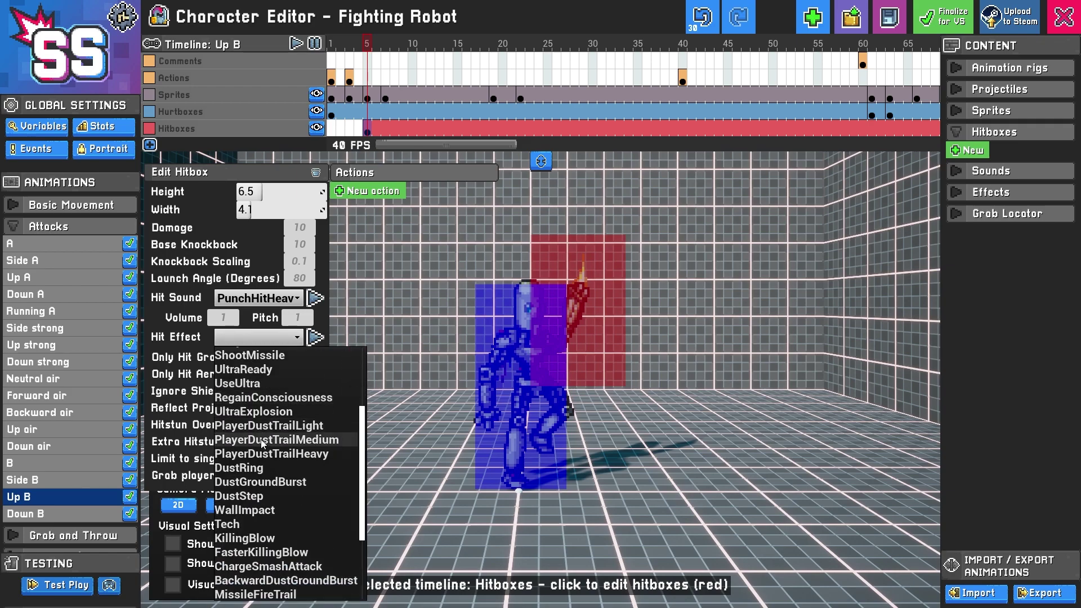
scroll(265, 466, "up", 3)
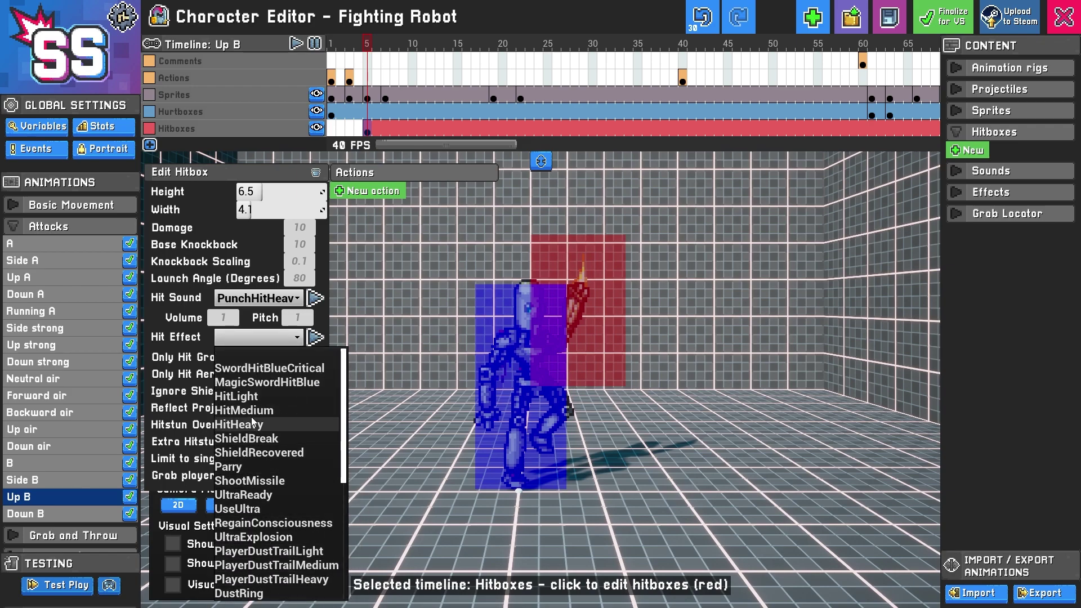
left_click(259, 396)
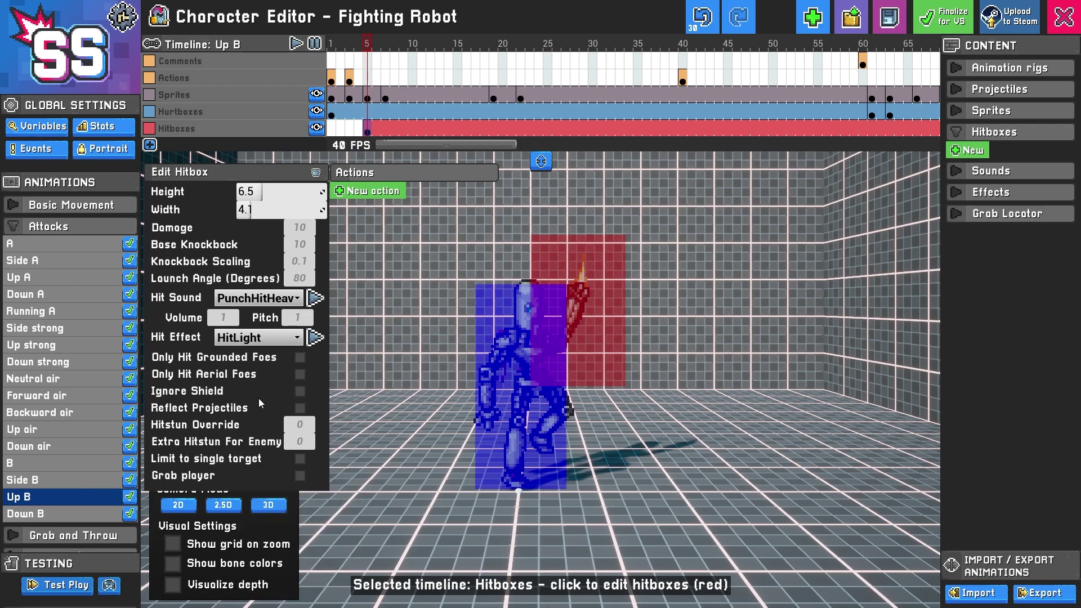
left_click(297, 337)
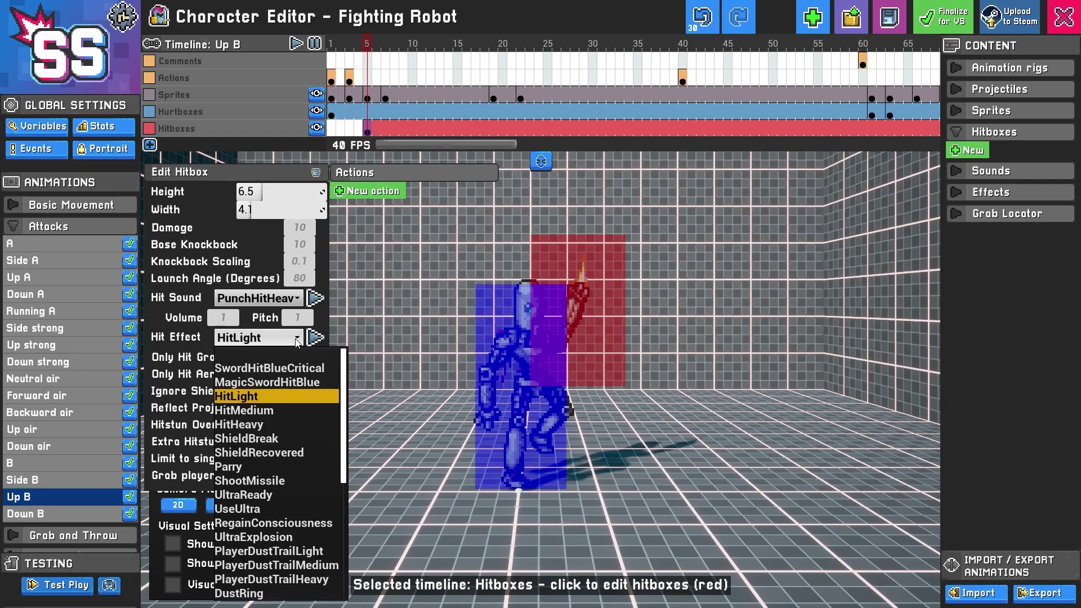
left_click(272, 411)
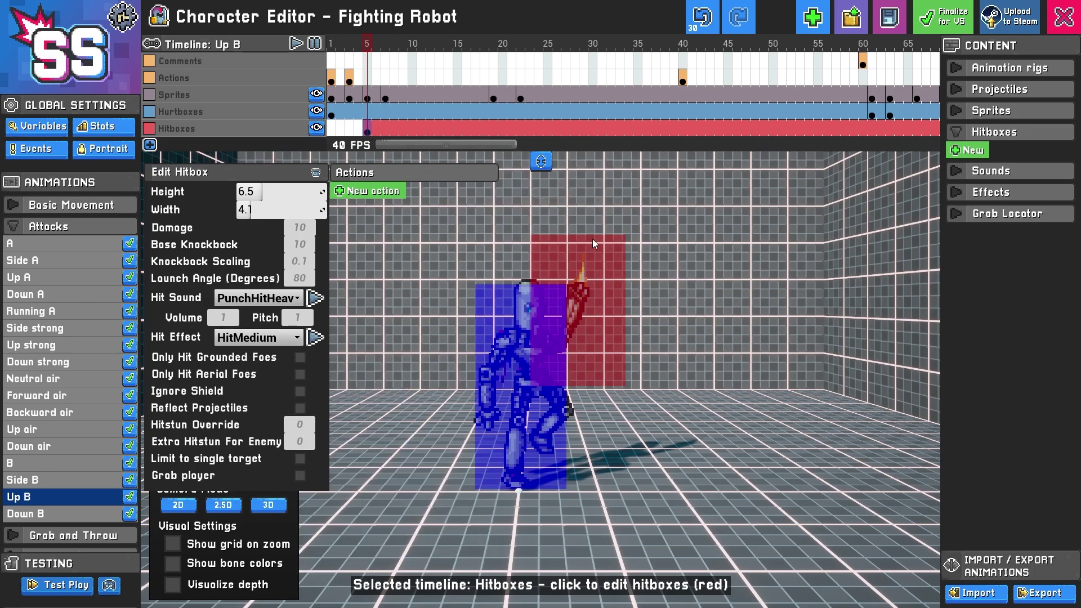
- Insert an empty keyframe on frame 19 of the Hitboxes timeline to end the hitbox there
left_click_drag(349, 126, 485, 129)
left_click_drag(366, 127, 440, 130)
left_click_drag(365, 126, 491, 128)
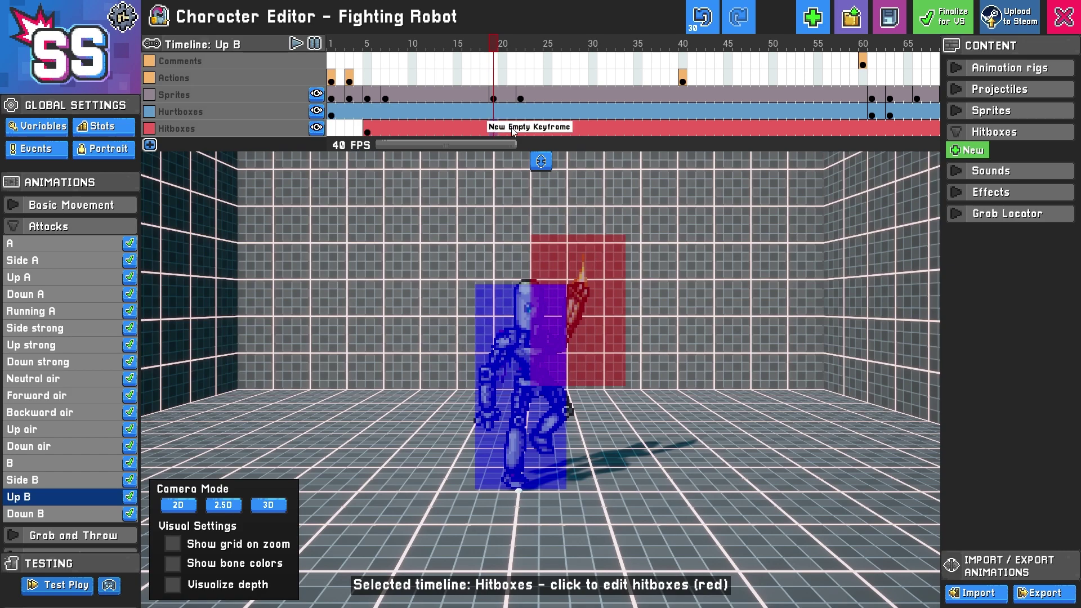
left_click(512, 129)
left_click(508, 129)
left_click(366, 128)
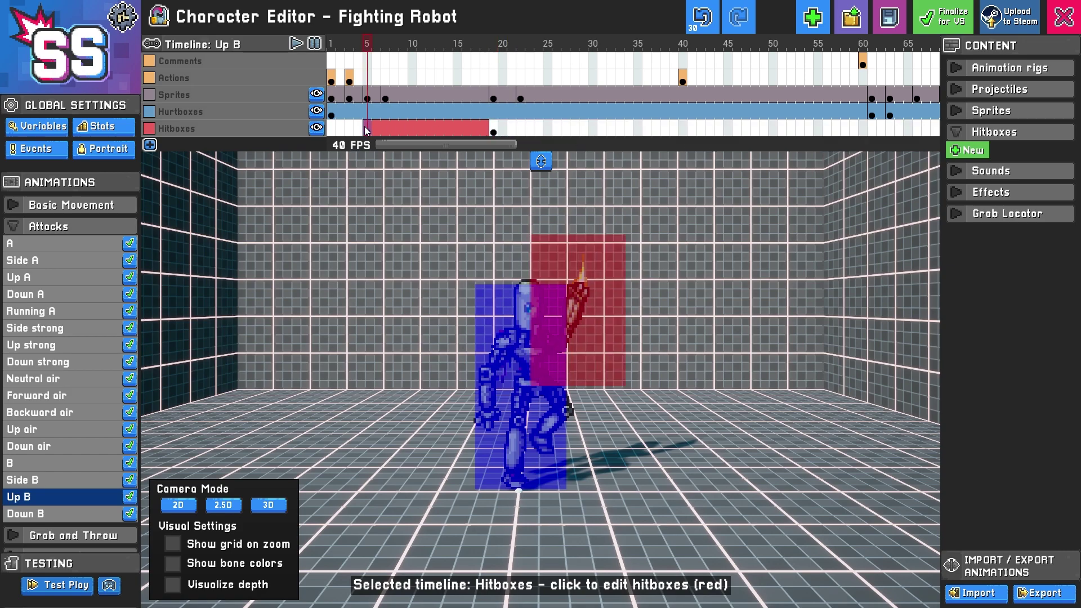
left_click_drag(366, 126, 494, 129)
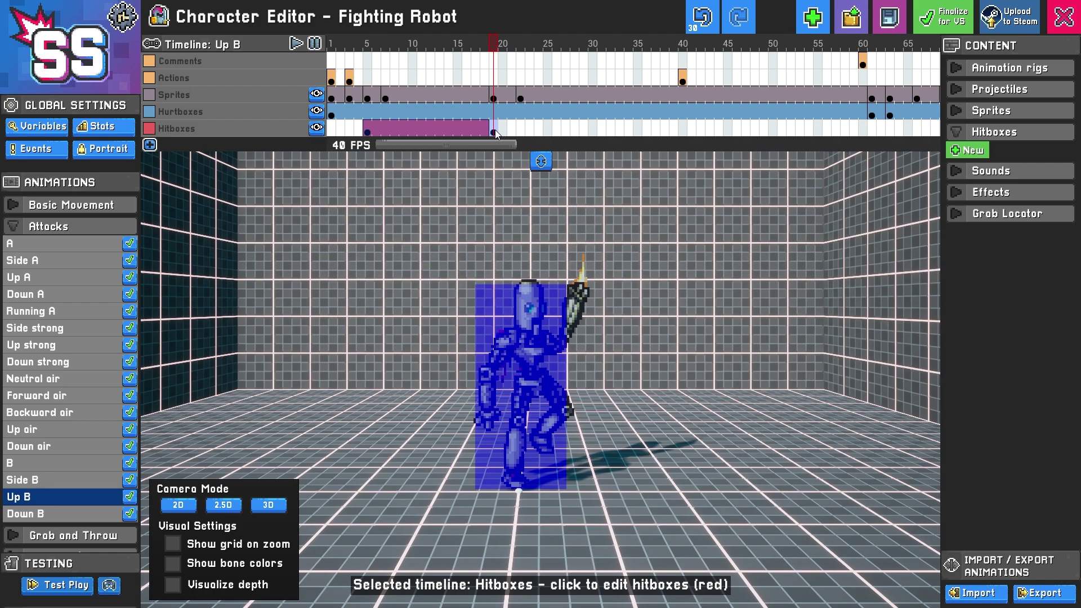
- Copy the frame 5 hitbox to frame 7 and move it up to cover the arm raised overhead
left_click_drag(371, 129, 386, 129)
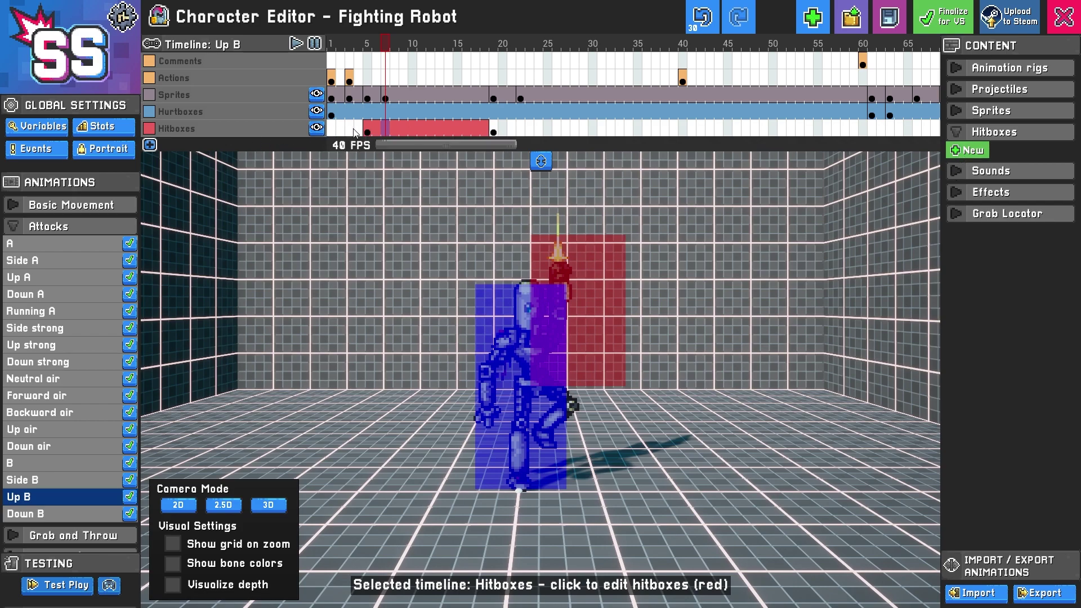
key("ctrl+c")
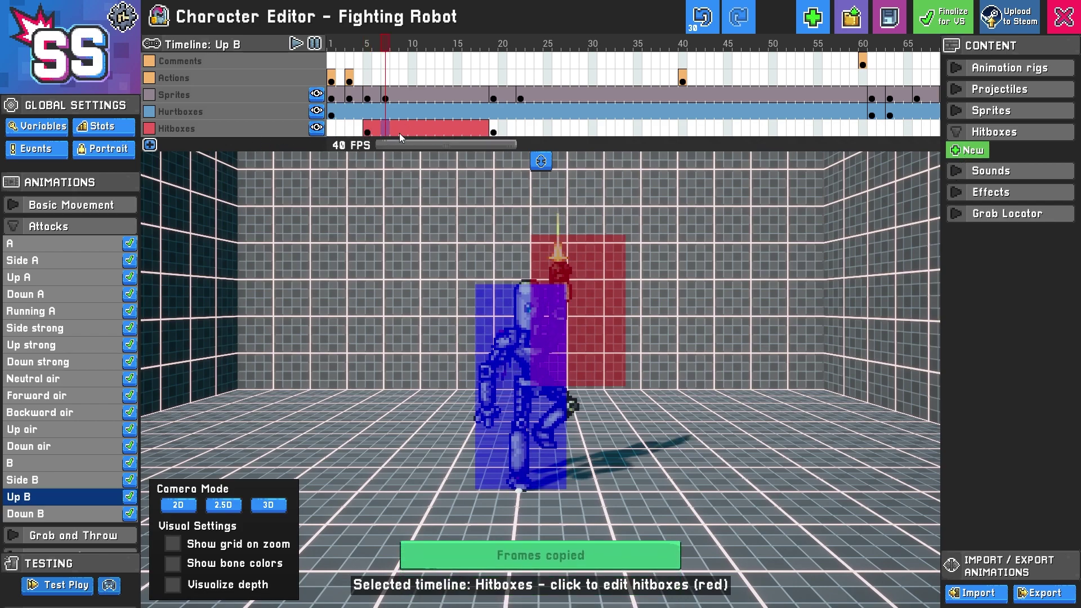
key("ctrl+v")
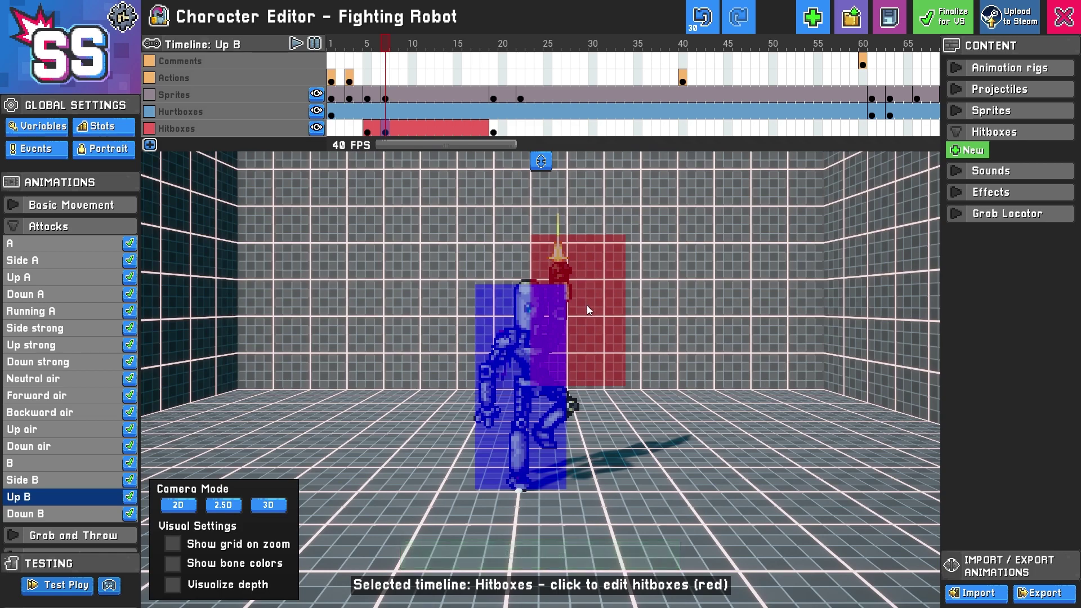
mouse_move(587, 305)
left_mouse_down()
mouse_move(582, 277)
mouse_move(593, 289)
left_mouse_up()
- Set the frame 5 hitbox's damage to 8 and base knockback to 7
left_click(368, 130)
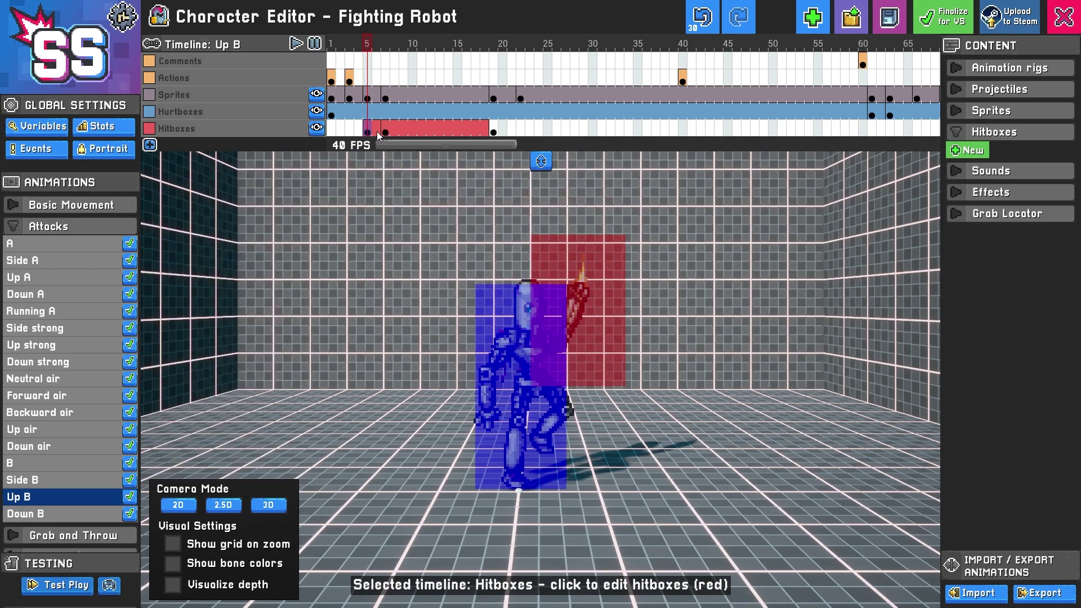
left_click(614, 316)
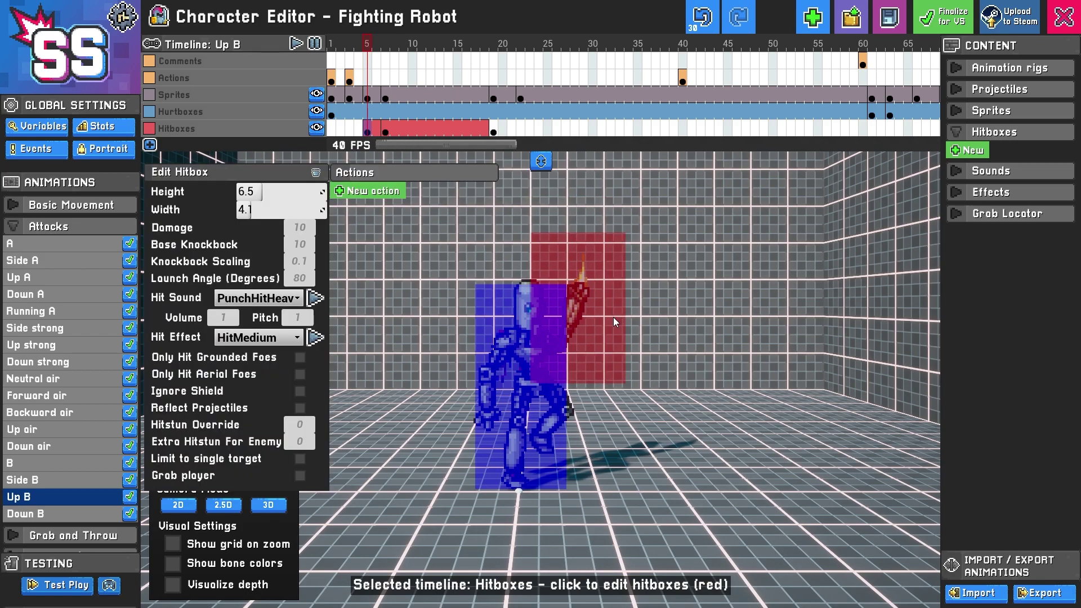
left_click(299, 227)
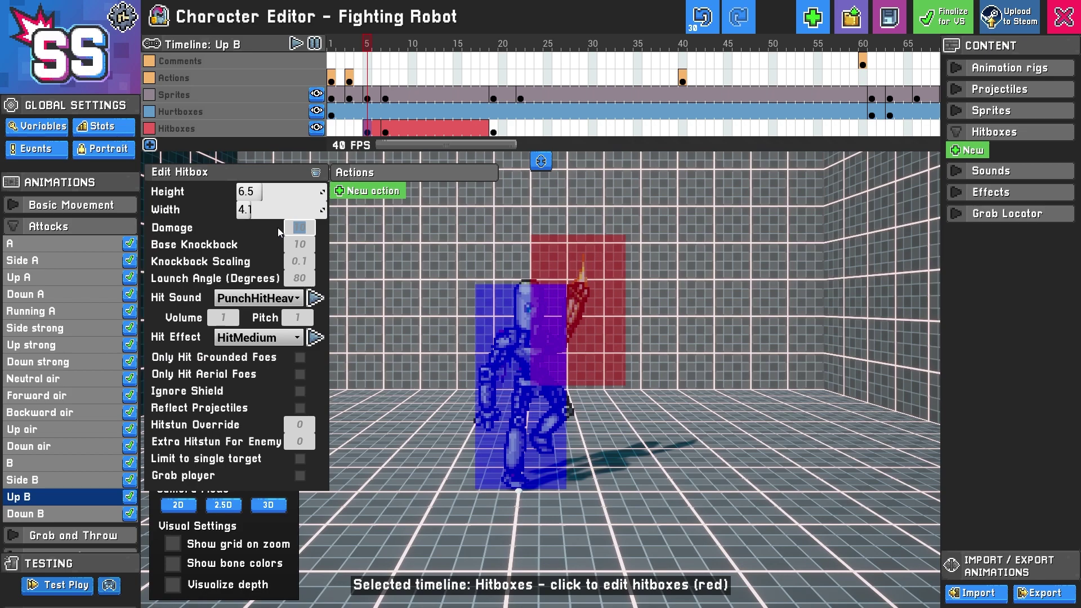
type("8")
key("Return")
left_click(304, 244)
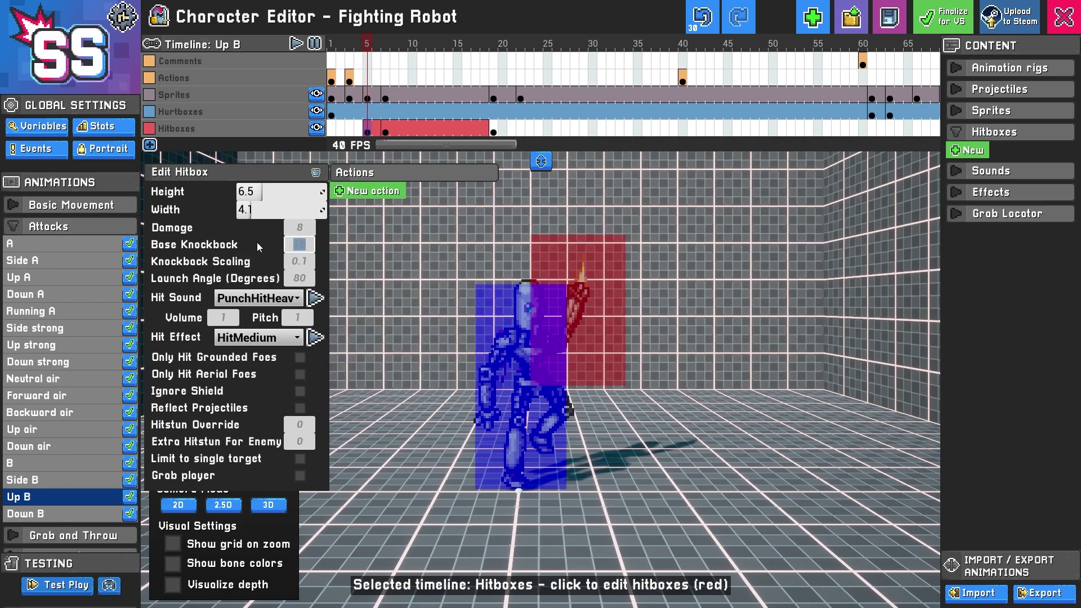
- Compare the damage and knockback settings of the hitboxes on frames 7 and 5
left_click(379, 134)
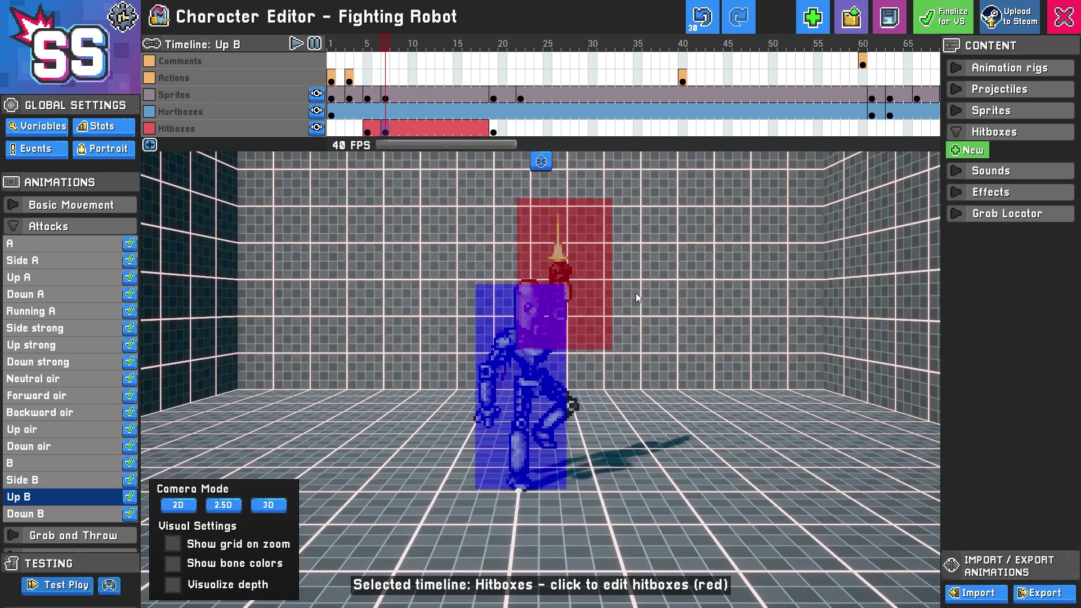
left_click(584, 269)
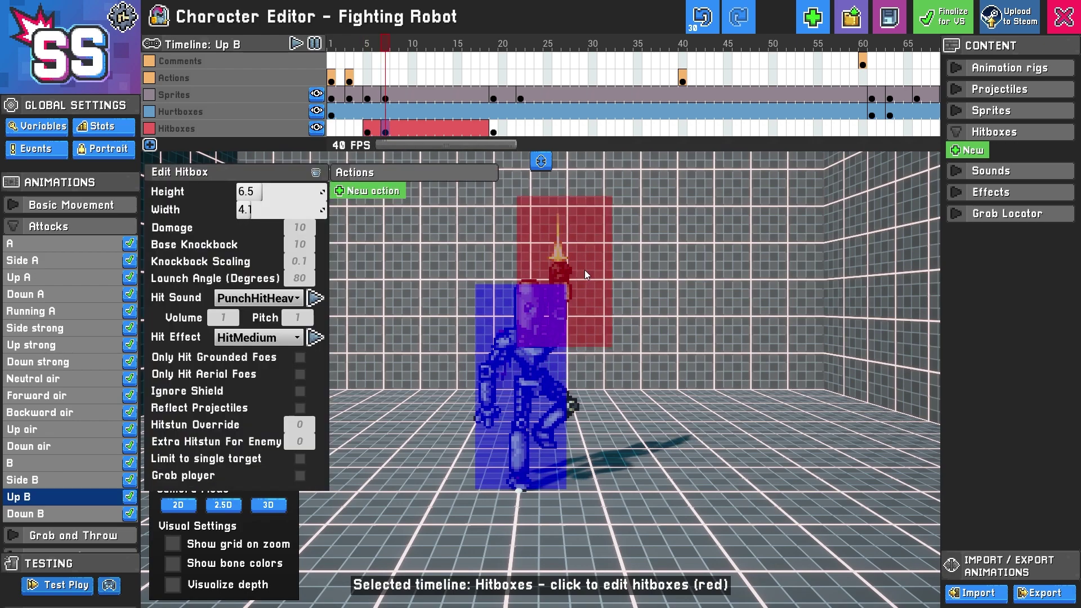
left_click(382, 135)
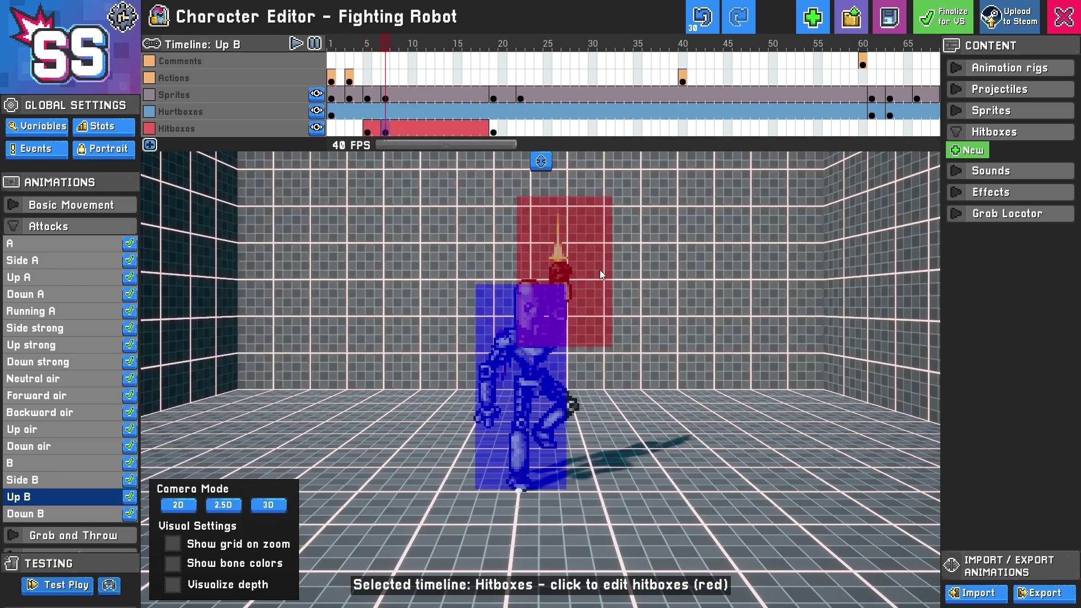
left_click(367, 133)
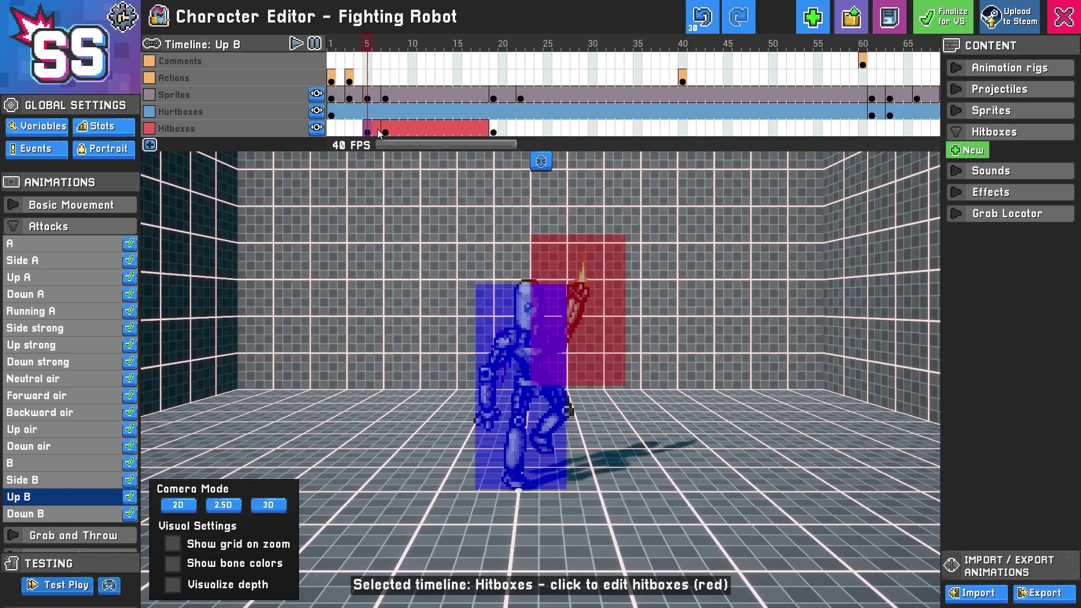
left_click(579, 271)
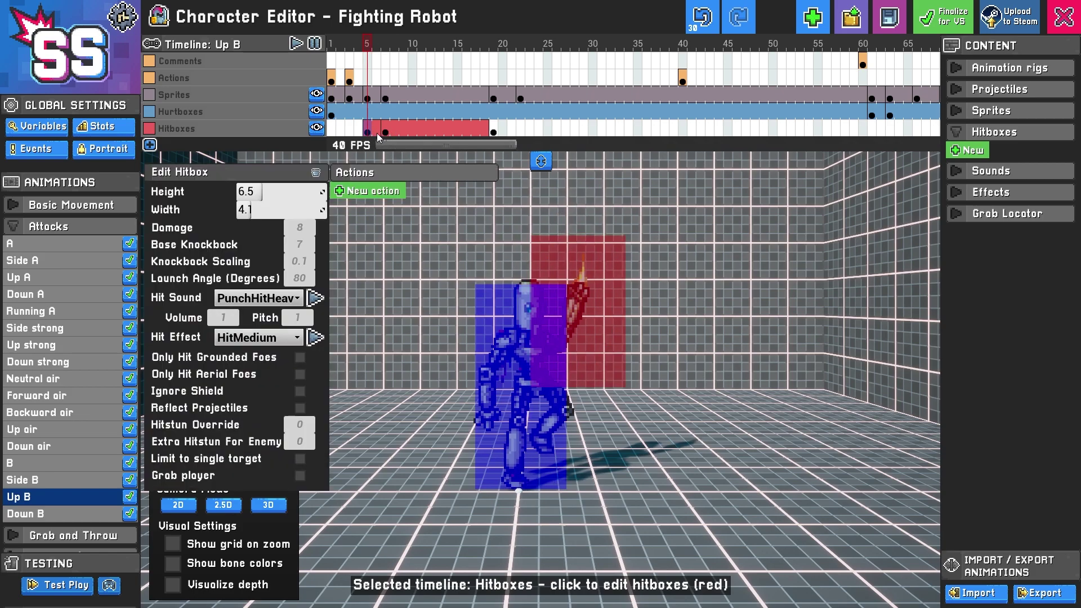
- Copy the frame 5 hitbox to frame 14 and move it up to cover the arm raised overhead
left_click_drag(376, 133, 431, 133)
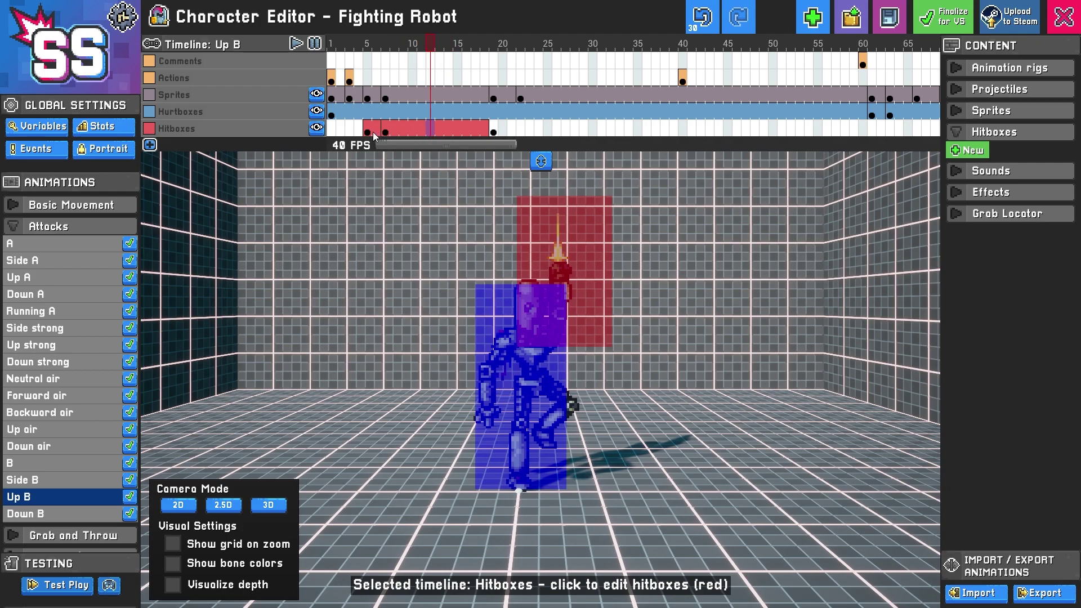
left_click(370, 132)
key("ctrl+c")
left_click(442, 127)
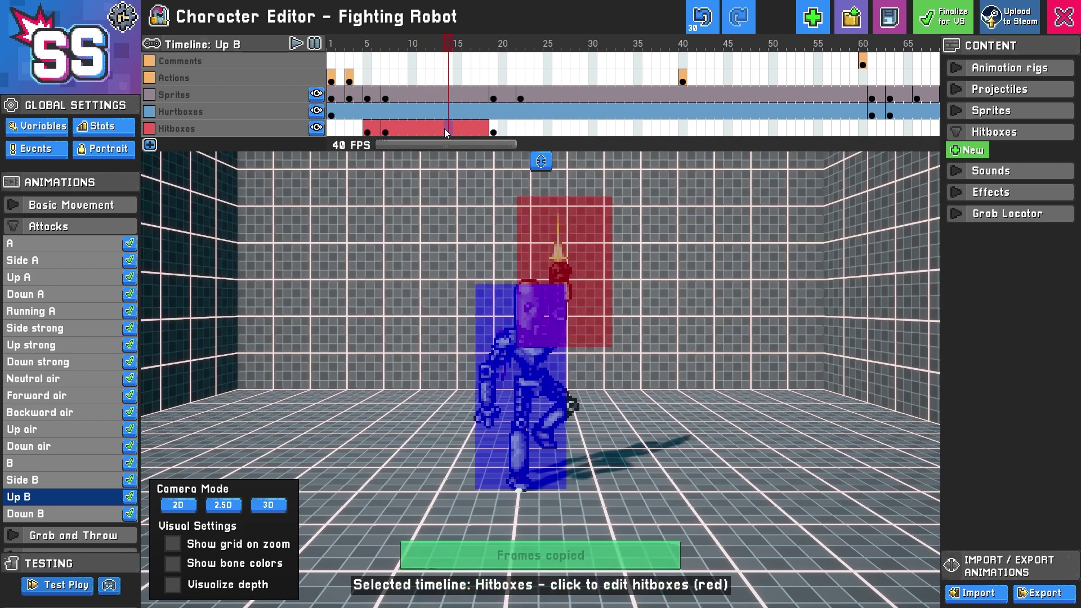
key("ctrl+v")
left_click(598, 350)
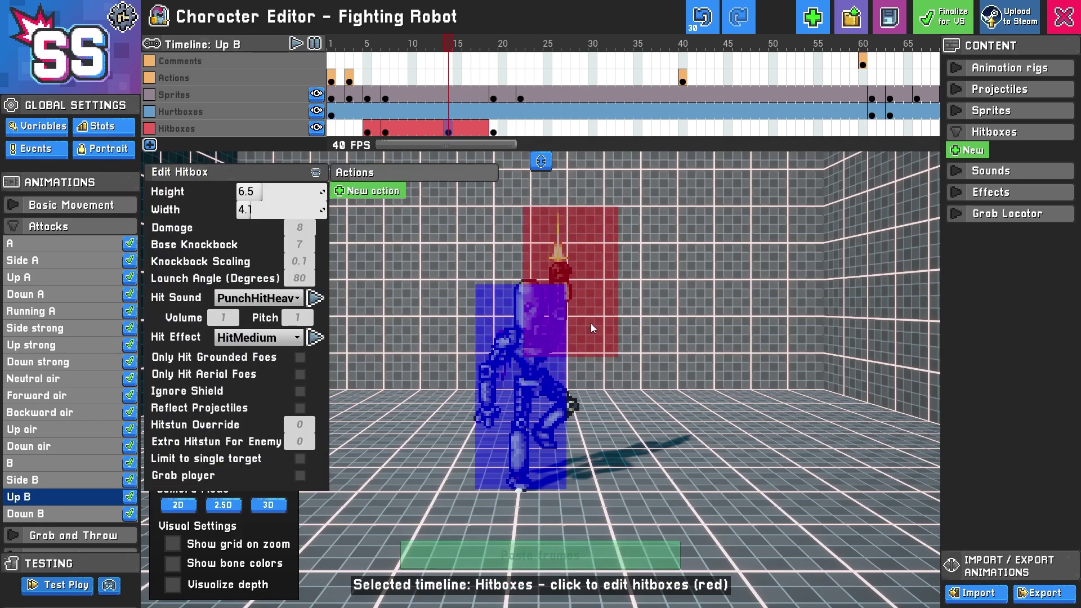
left_click_drag(589, 323, 584, 319)
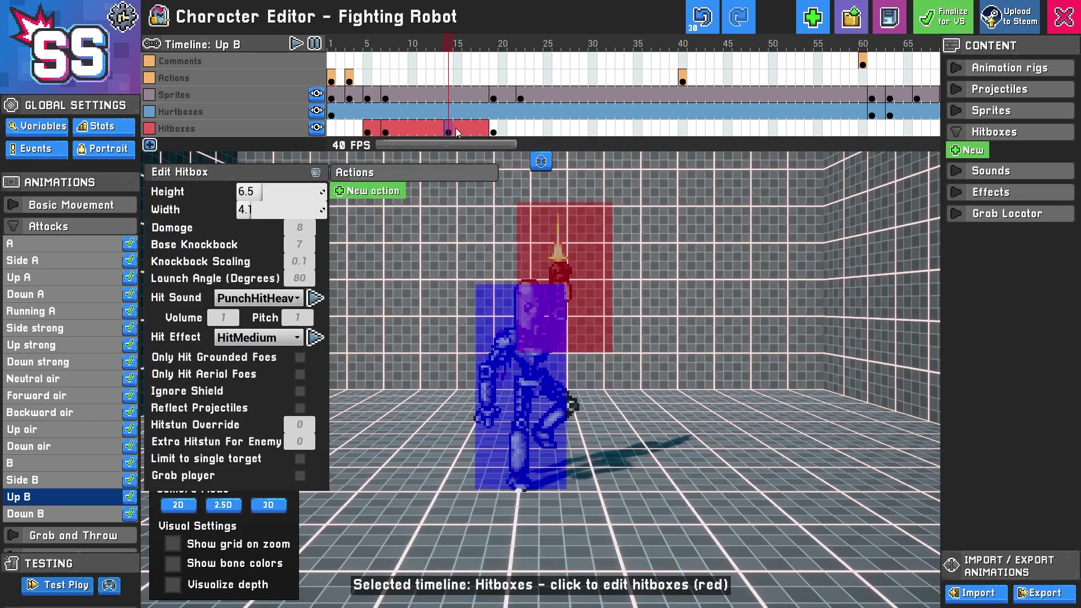
- End the hitbox earlier by copying the empty keyframe from frame 19 to frame 17 and deleting the one on frame 19
left_click_drag(456, 128, 483, 131)
left_click(493, 131)
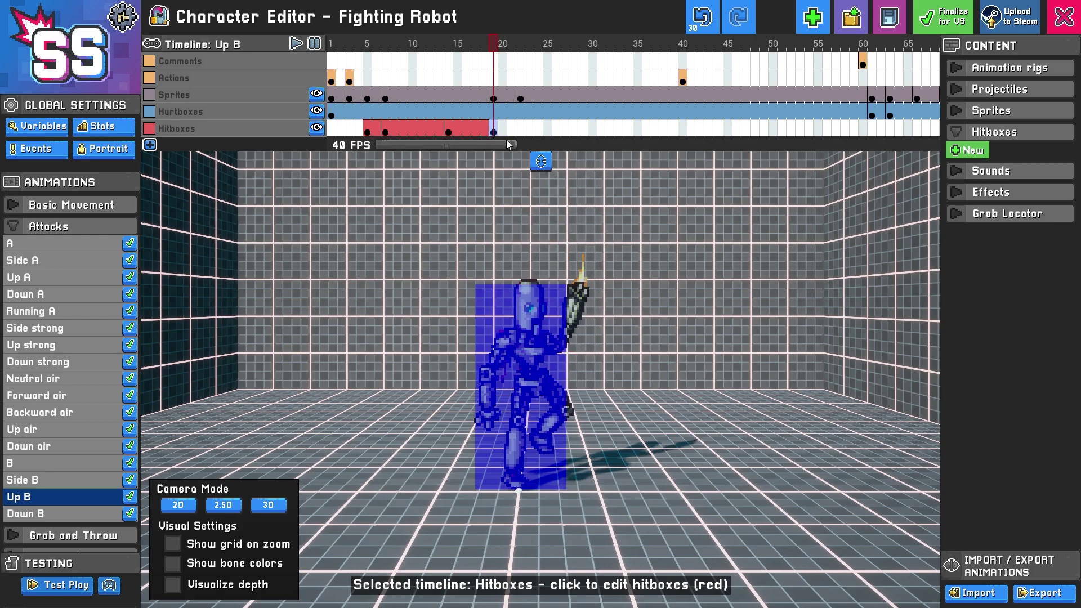
key("ctrl+c")
key("ctrl+v")
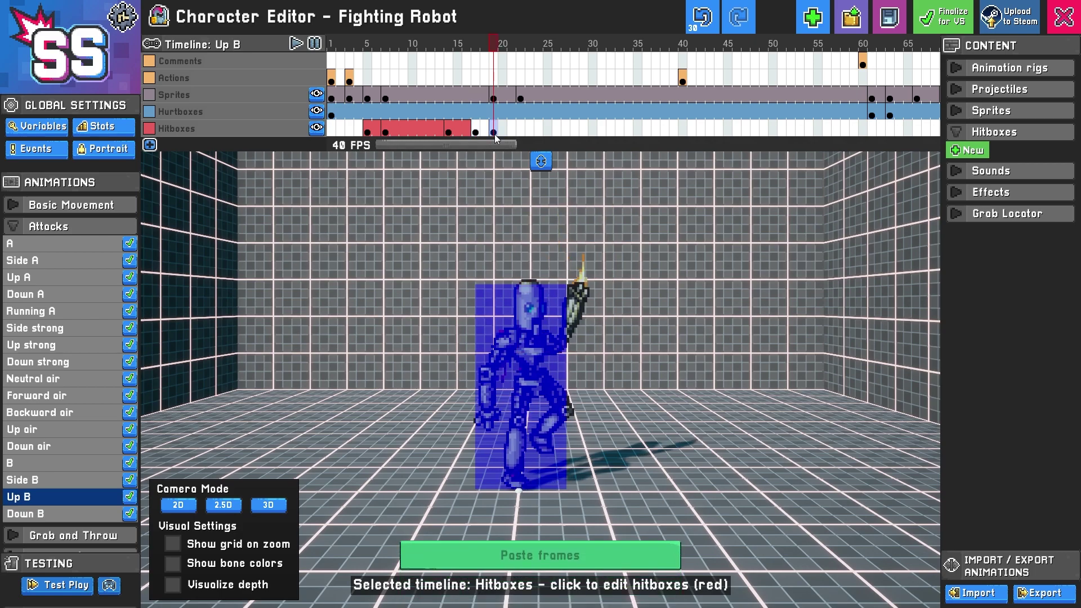
key("Delete")
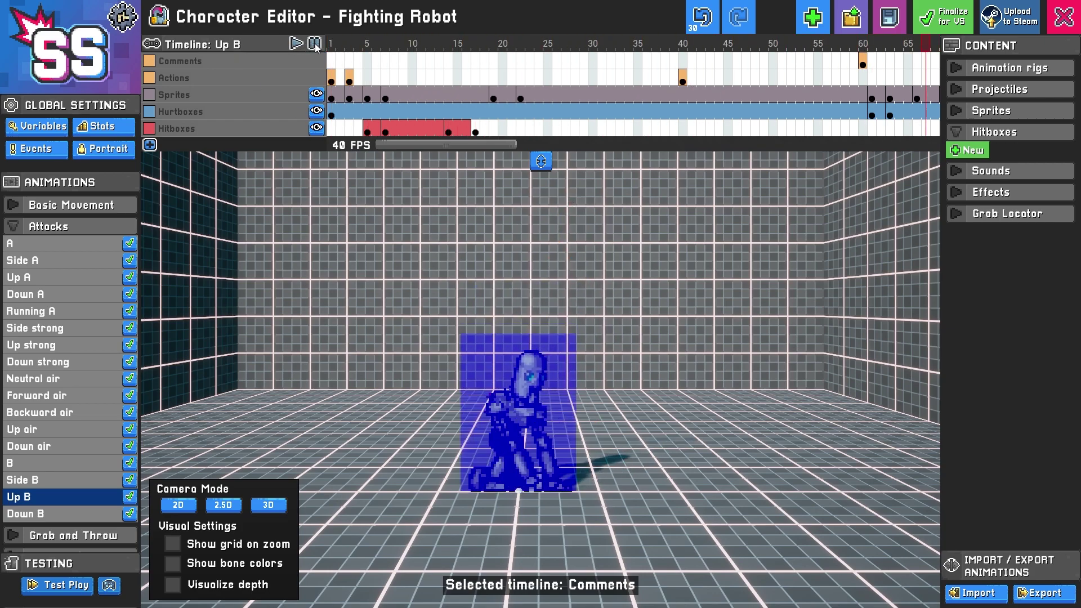
- Save the character and start a test play
left_click(894, 28)
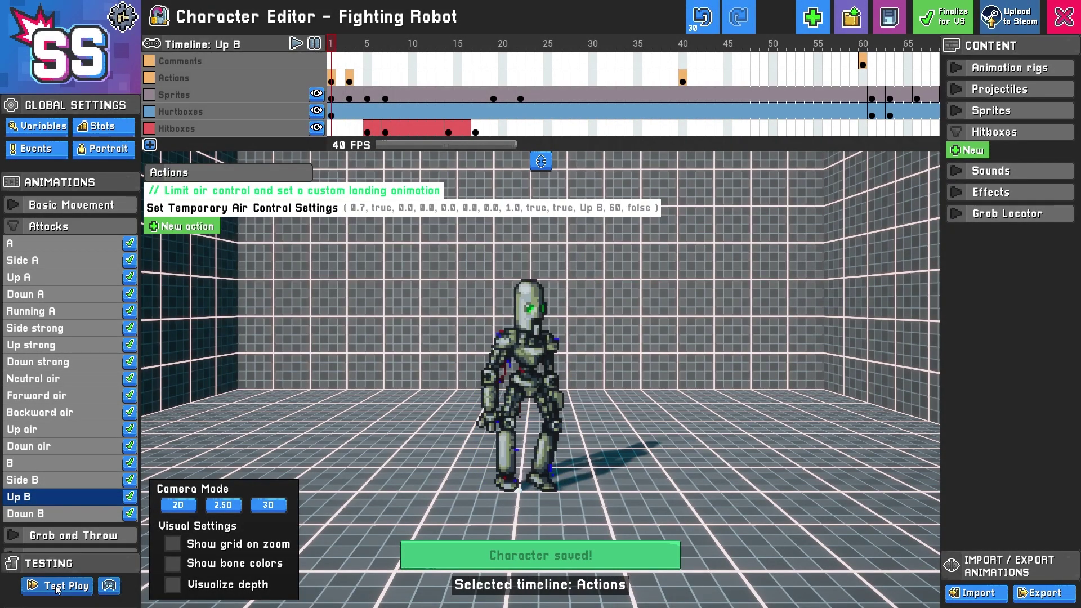
left_click(56, 586)
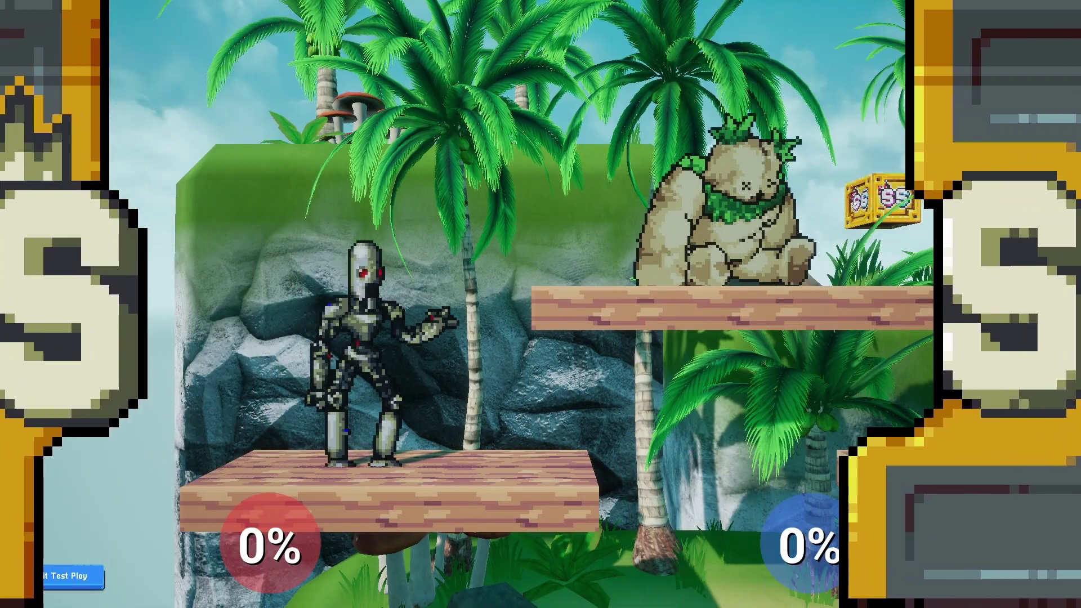
- Test the Up B attack by repeatedly striking the opponent from the ground, below platforms and in the air
key("d")
key("a")
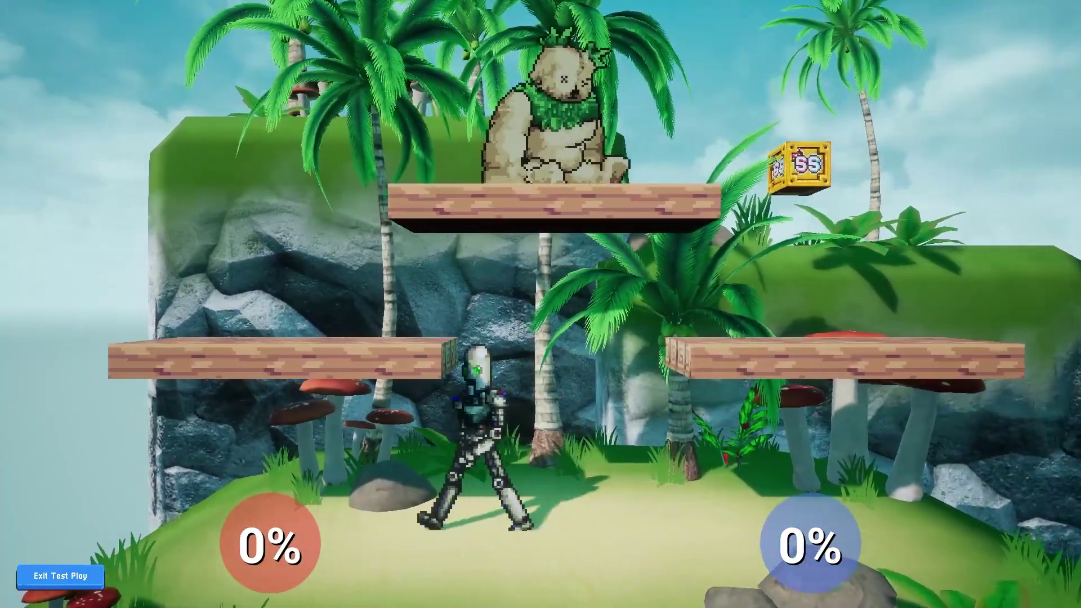
key("d")
key("space")
key("j")
key("a")
key("d")
key("s")
key("space")
key("j")
key("space")
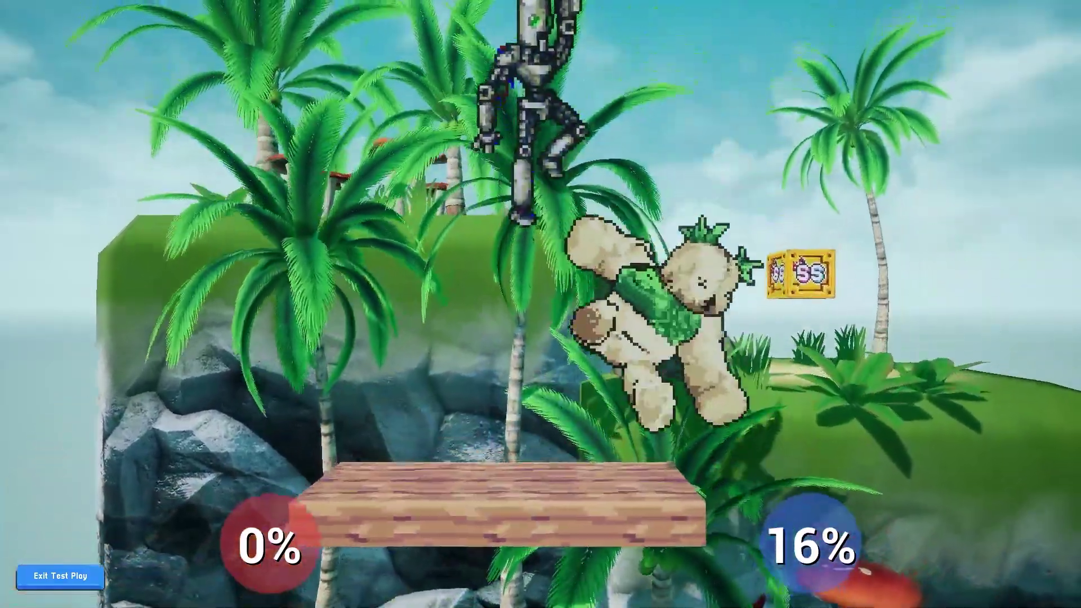
key("a")
key("s")
key("d")
key("space")
key("j")
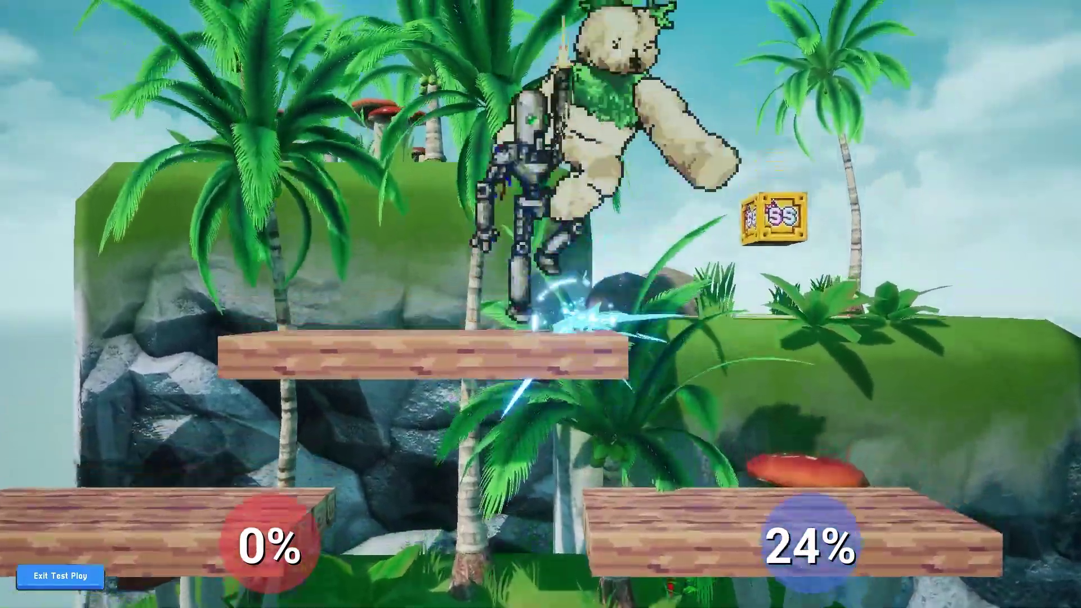
key("space")
key("a")
key("s")
key("d")
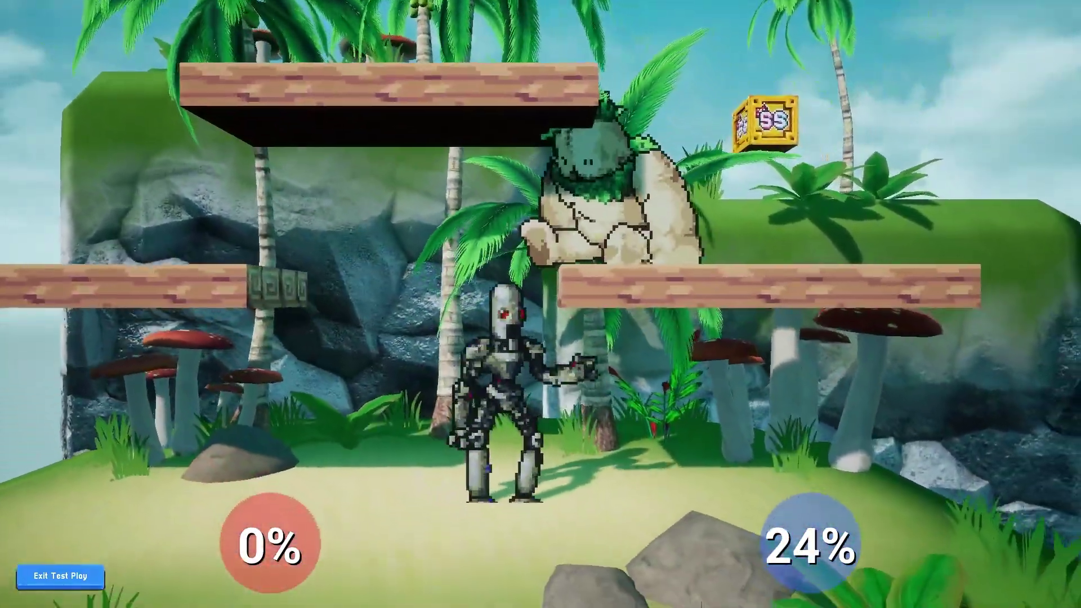
key("space")
key("j")
key("space")
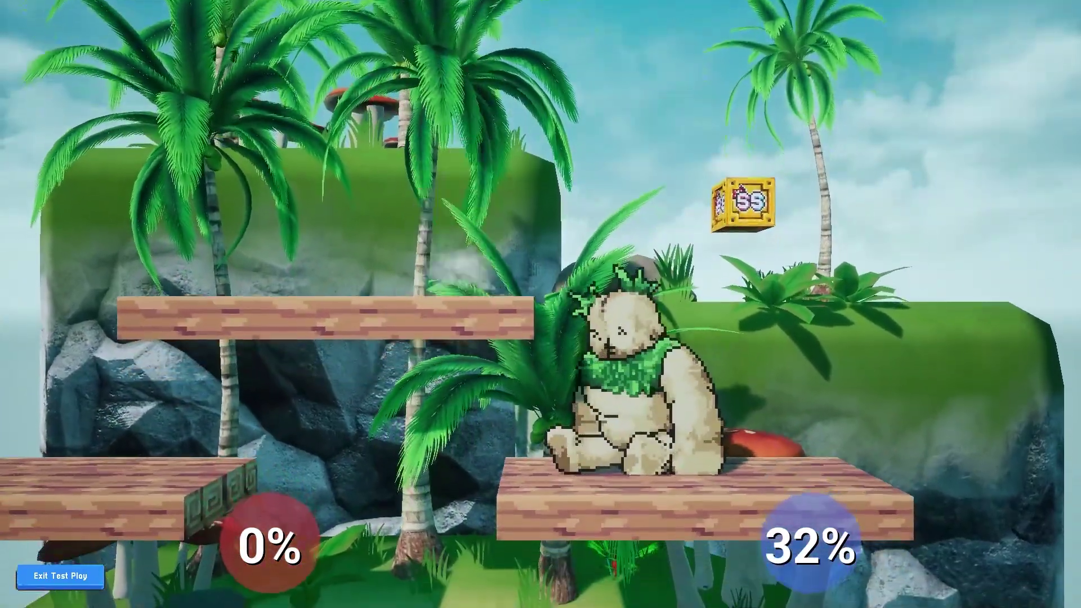
key("d")
key("j")
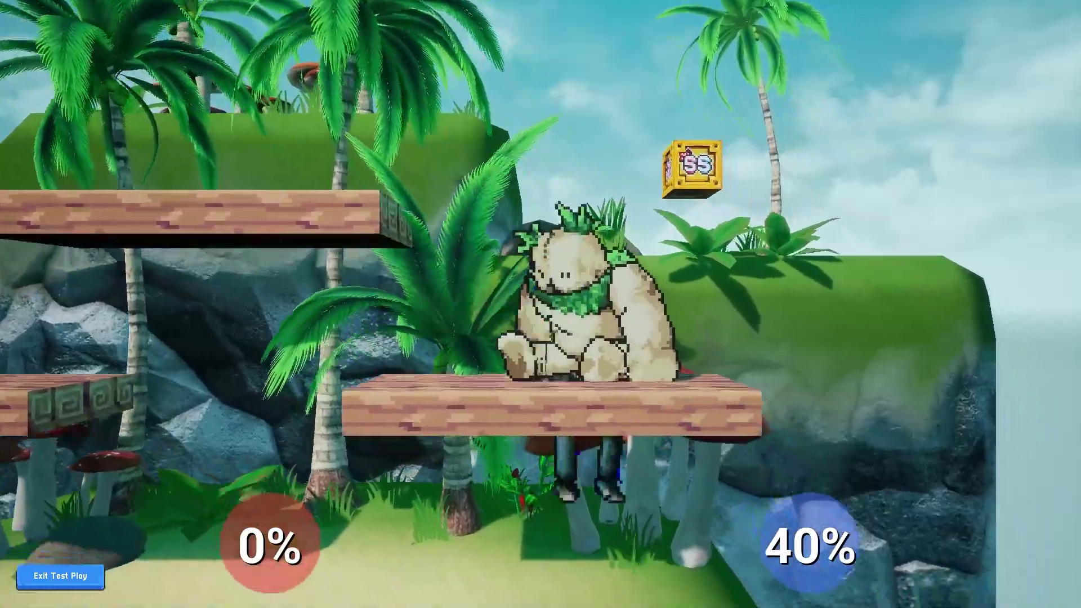
key("space")
key("j")
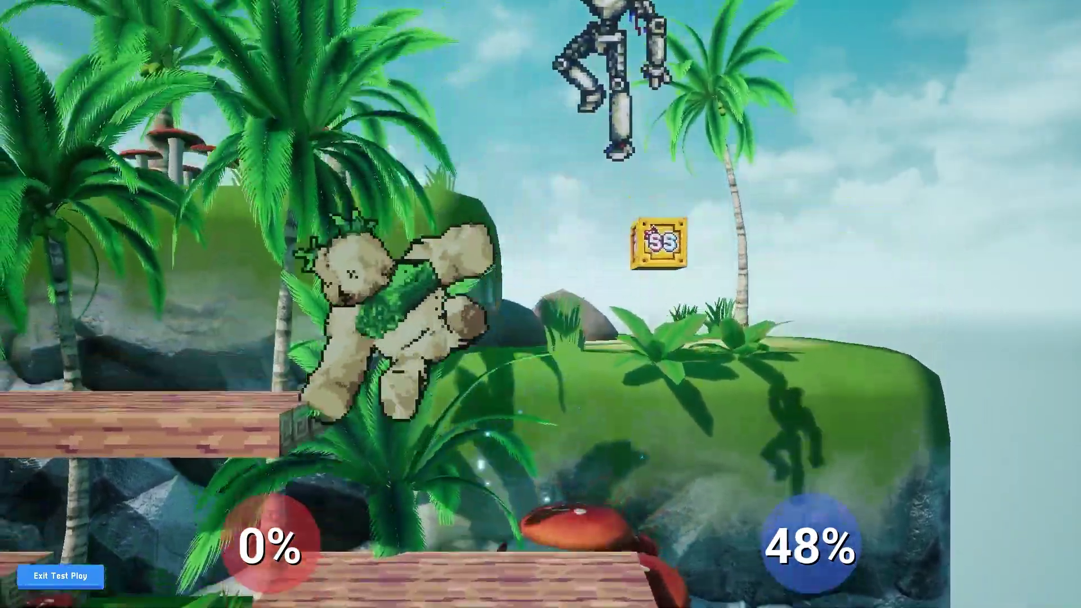
key("a")
key("space")
key("j")
key("space")
key("d")
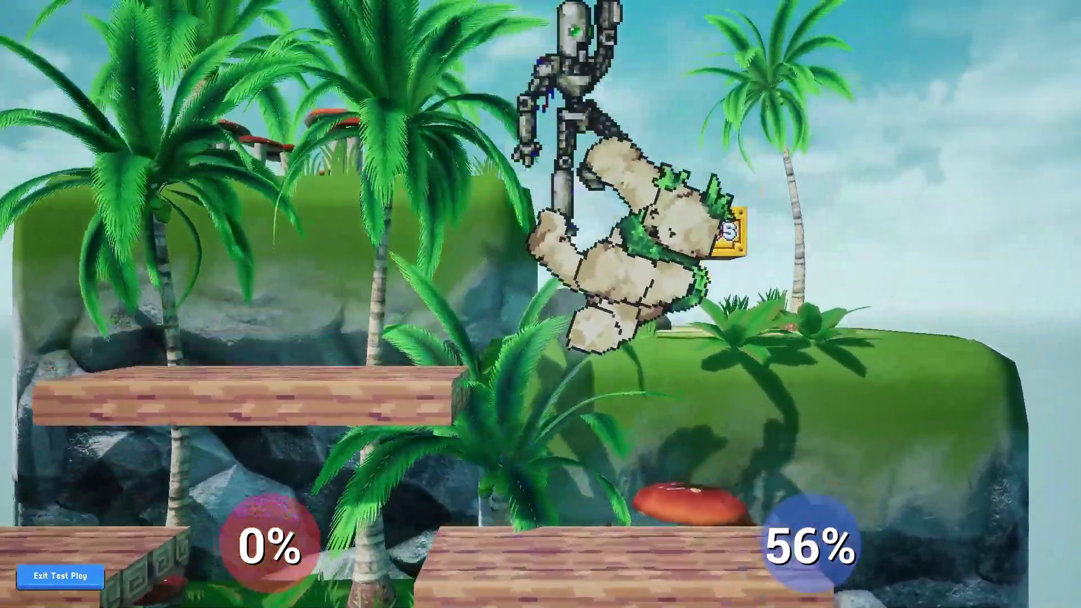
- Move the robot between the ground and the opponent's platform, and exit the test play
key("Down")
key("Left")
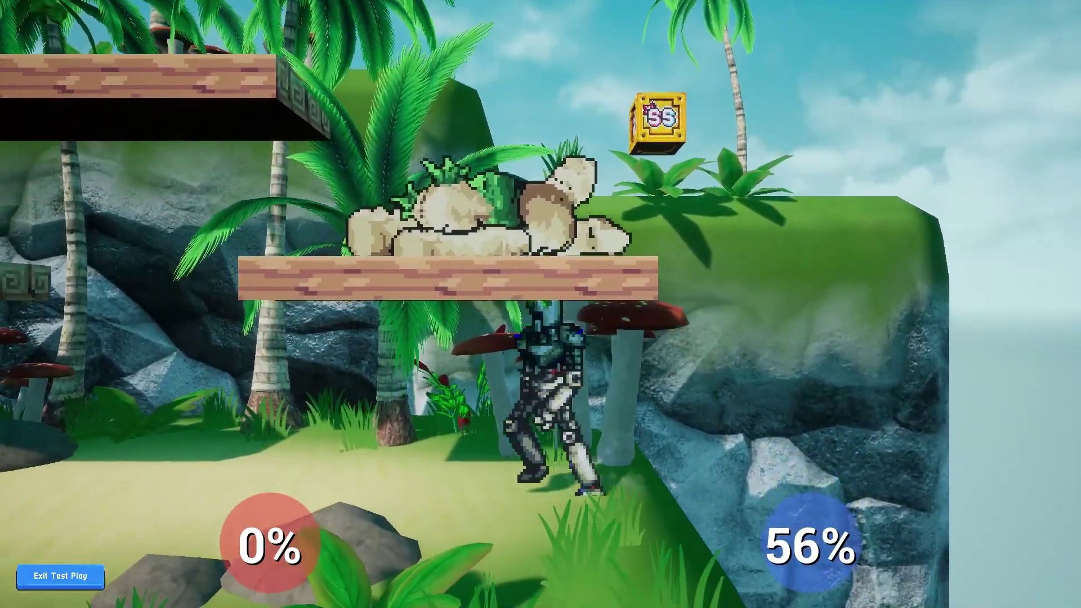
key("Right")
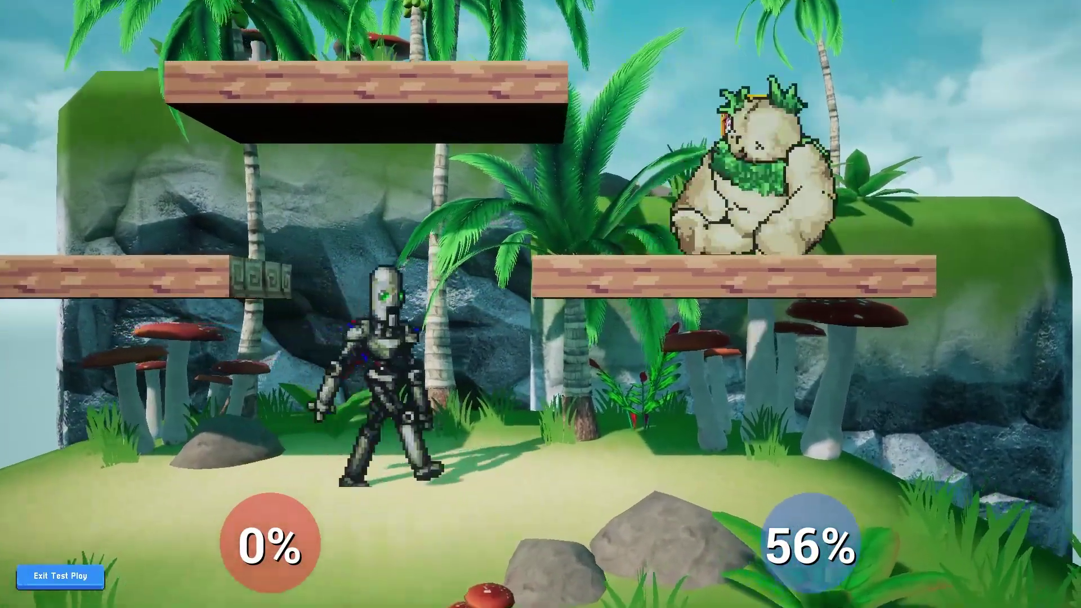
key("Up")
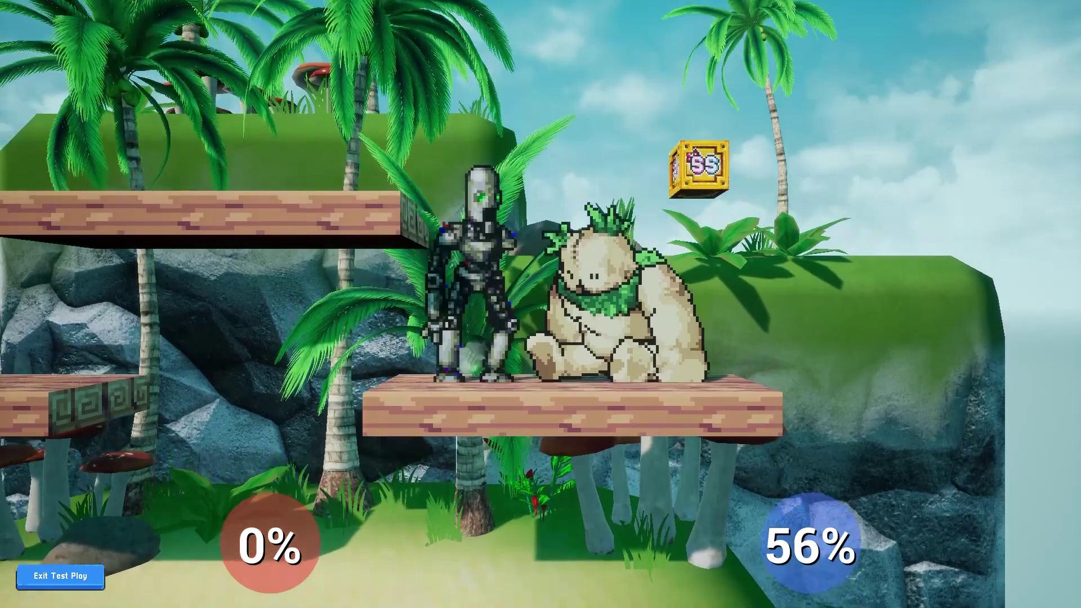
key("z")
key("z")
key("z")
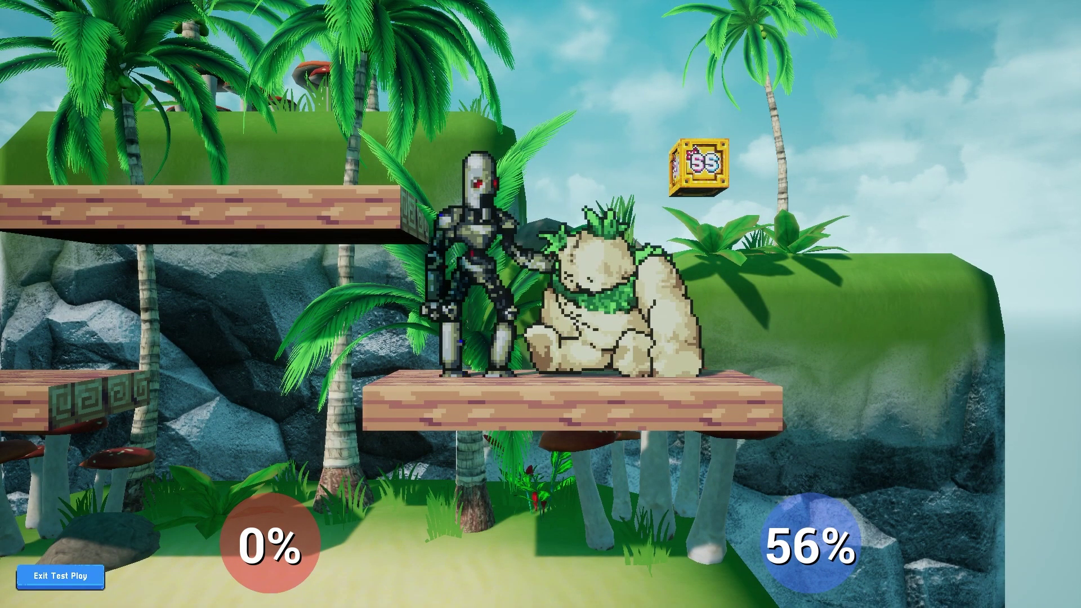
key("Left")
key("Right")
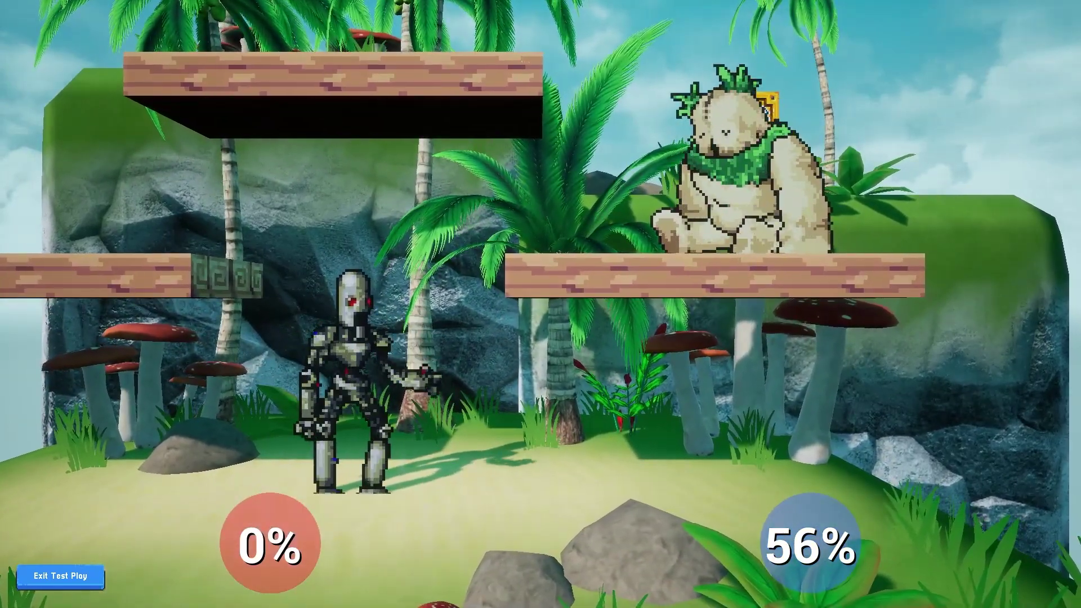
left_click(76, 578)
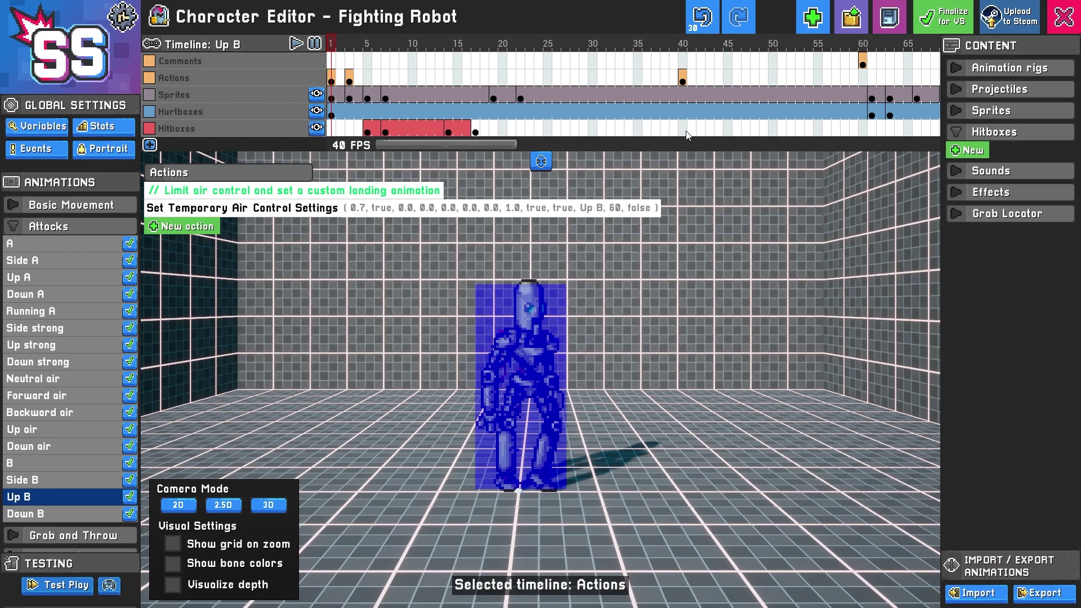
- Insert an empty keyframe on frame 20 of the Hurtboxes timeline to remove the hurtbox from there on
left_click(554, 110)
left_click(469, 114)
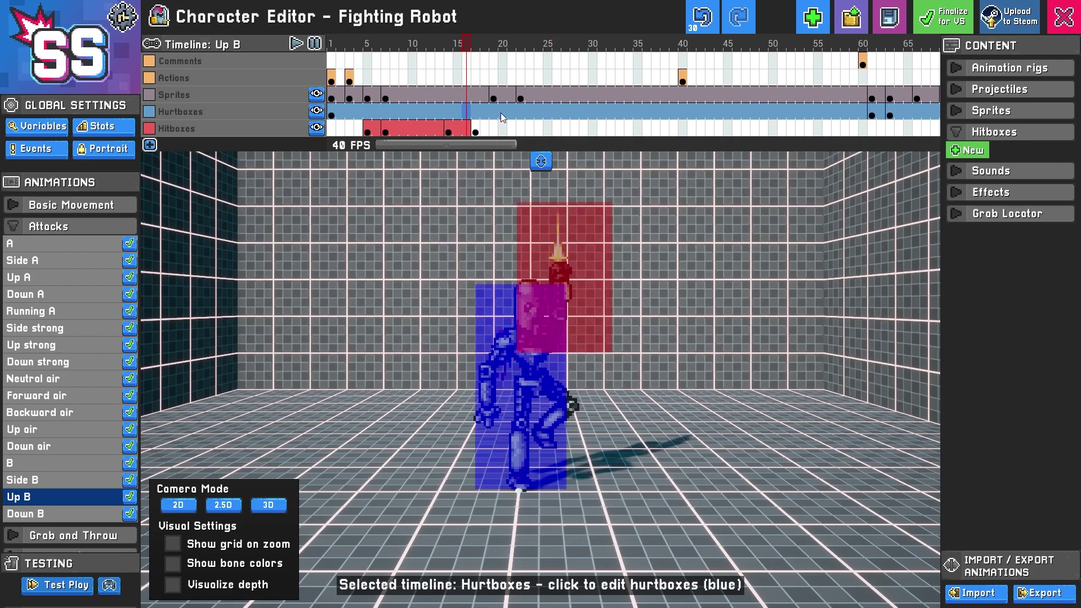
left_click(501, 113)
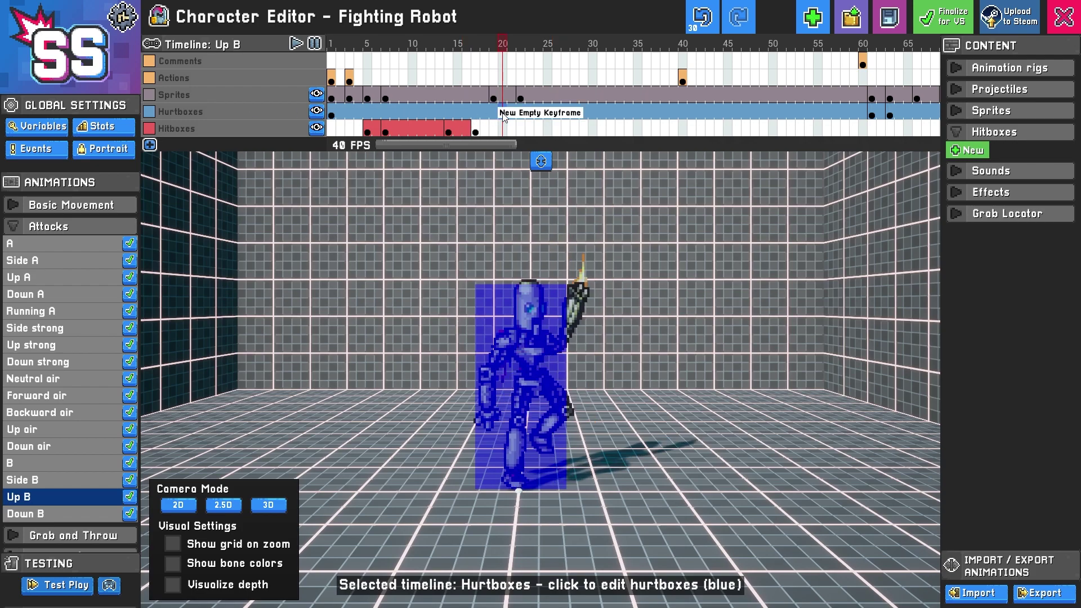
left_click(517, 114)
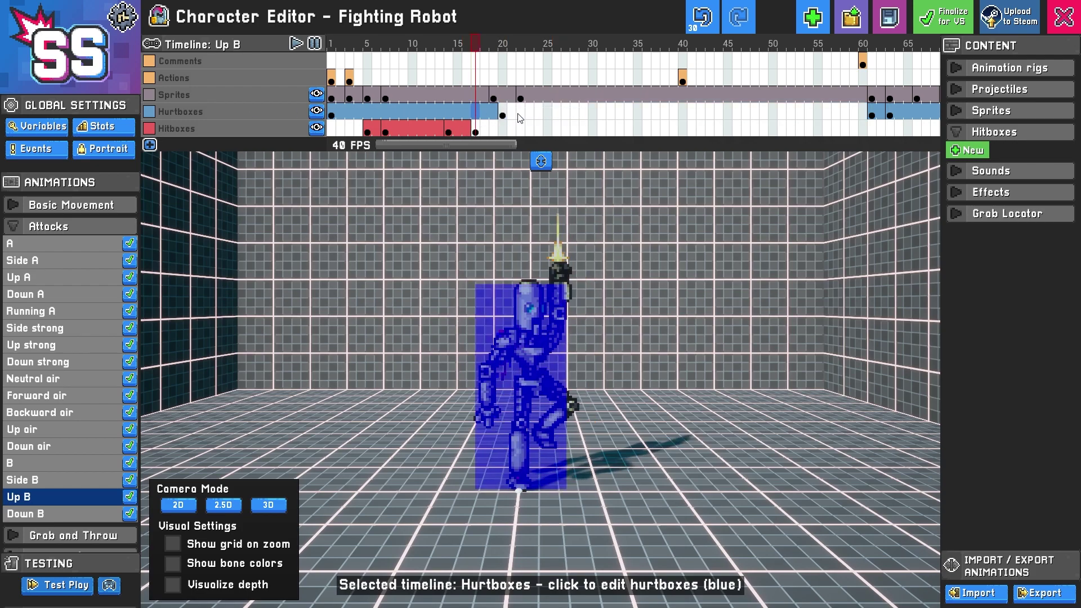
left_click(565, 112)
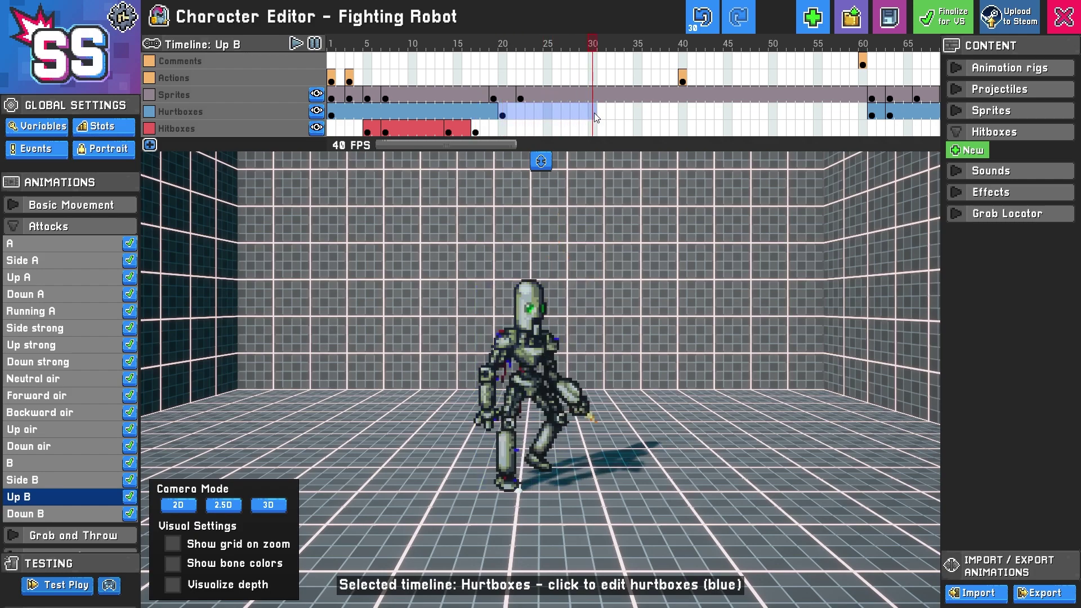
- Copy the frame 1 hurtbox to frame 31 and check the gap in the hurtboxes between frames 20 and 31
left_click(330, 111)
key("ctrl+c")
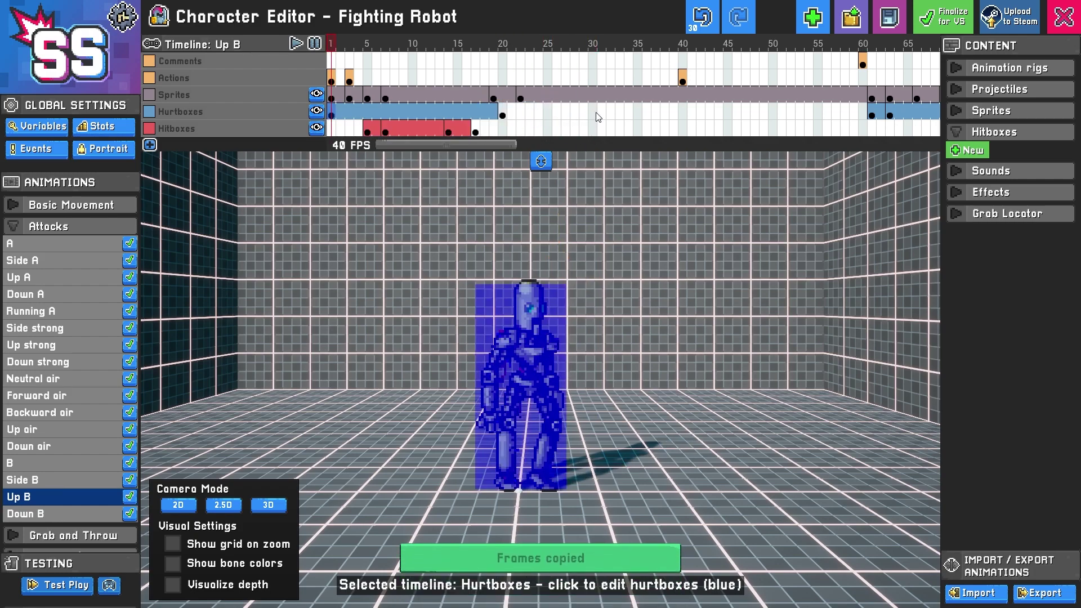
left_click(599, 112)
key("ctrl+v")
left_click(501, 113)
left_click(592, 114)
left_click(655, 113)
left_click_drag(371, 109, 630, 120)
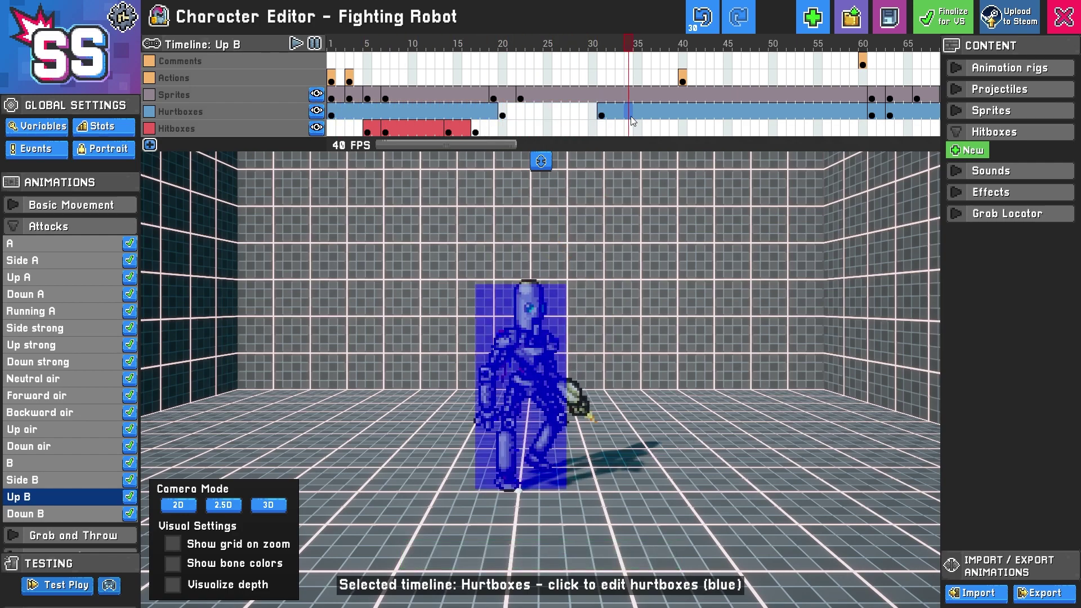
- Delete the hurtbox keyframes on frames 20 and 31
left_click(503, 116)
left_click(601, 115)
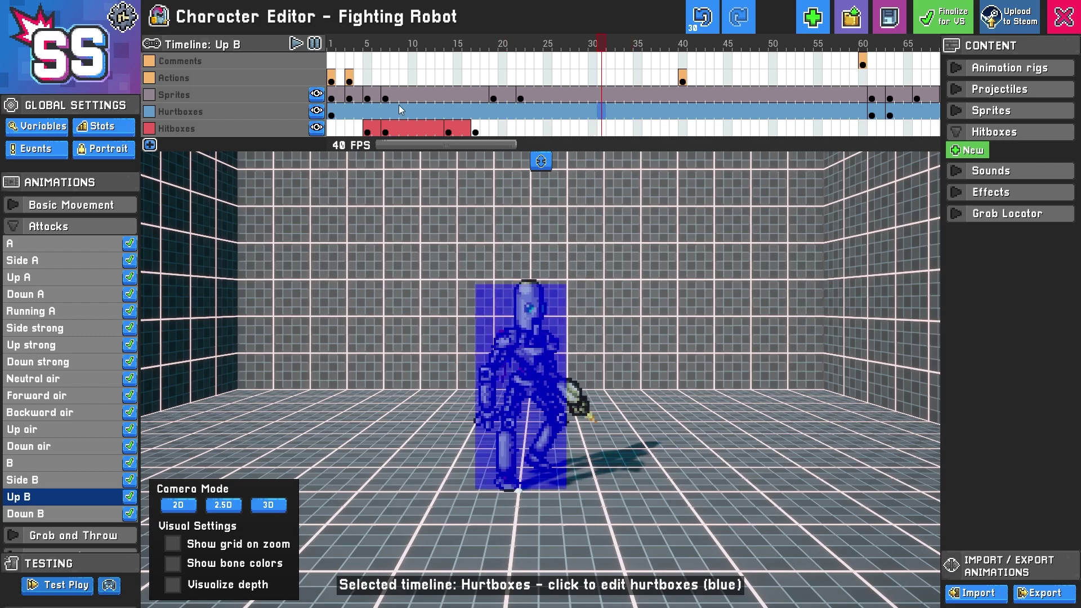
left_click(336, 114)
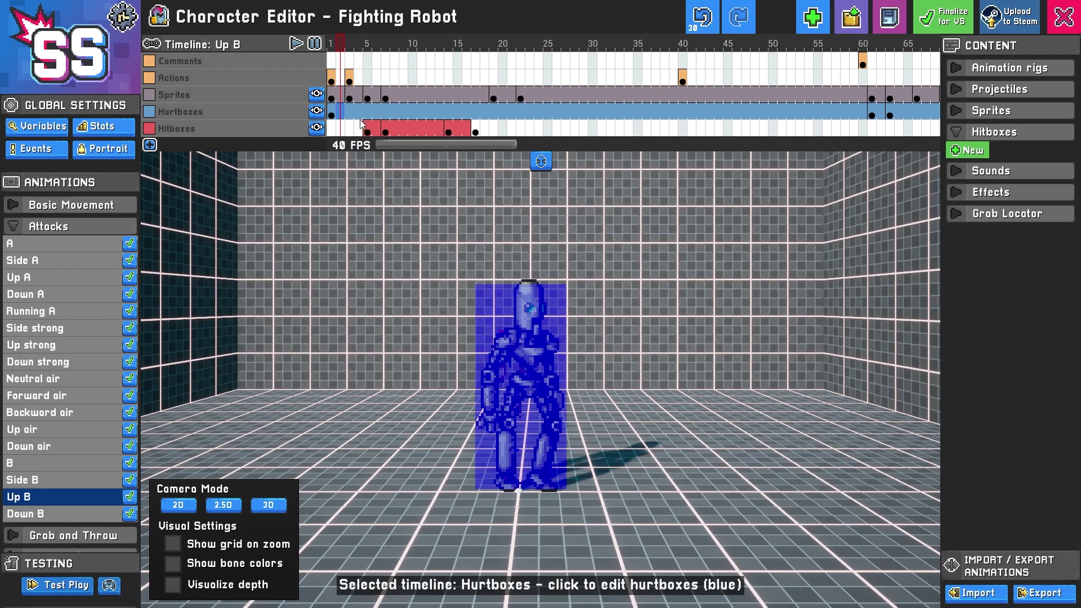
- Review the hitbox keyframes from frame 5 onward and open the frame 5 hitbox's settings with its collision actions list
left_click(369, 130)
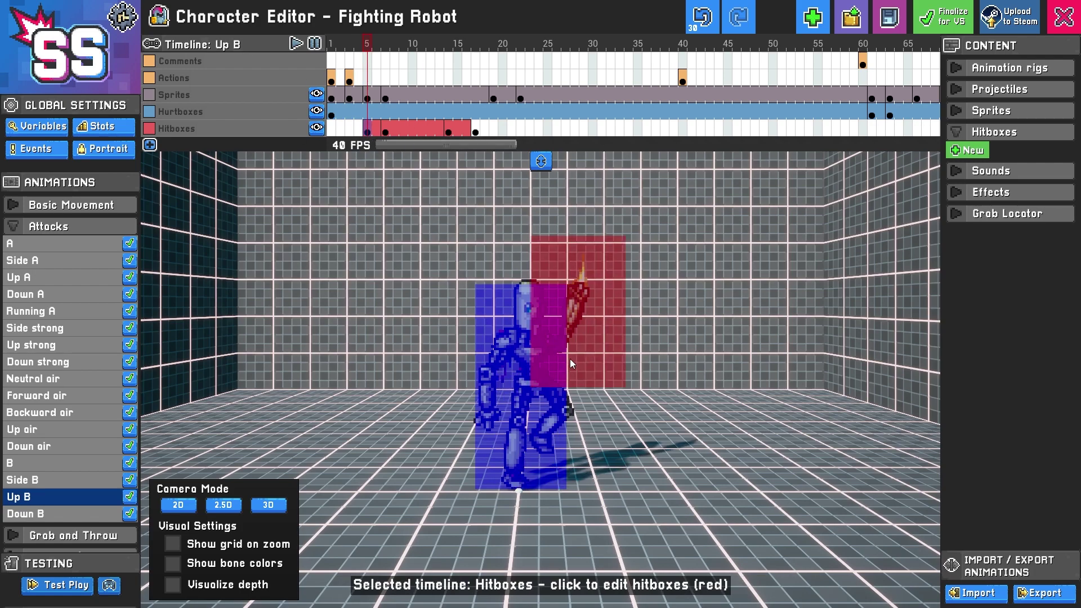
left_click_drag(374, 130, 453, 130)
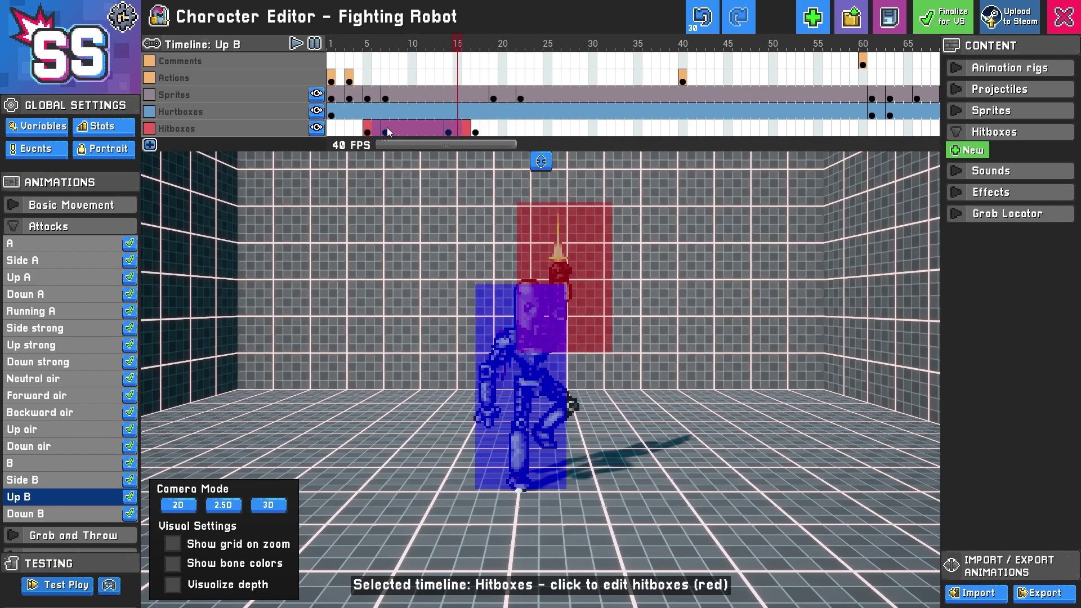
left_click(367, 130)
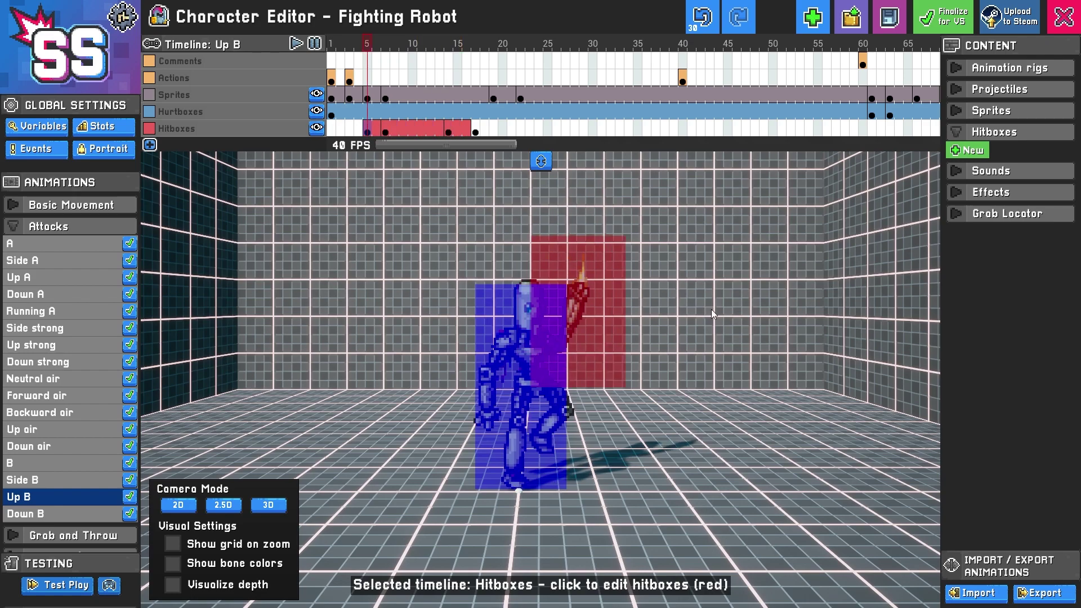
left_click(607, 283)
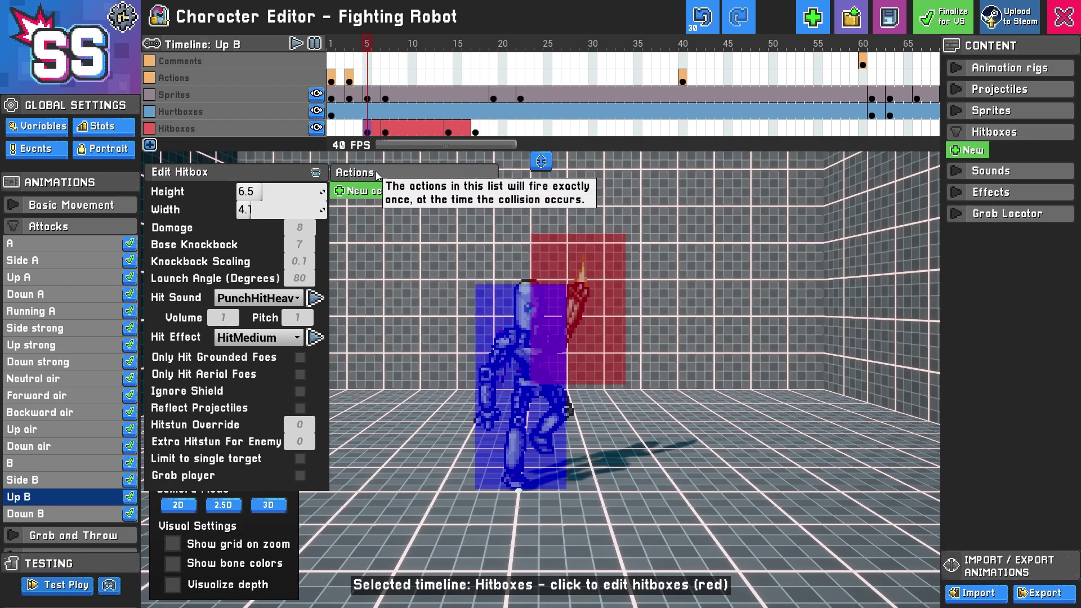
- Browse the available actions and add a Flip Direction action to the frame 5 hitbox's collision actions
left_click(371, 192)
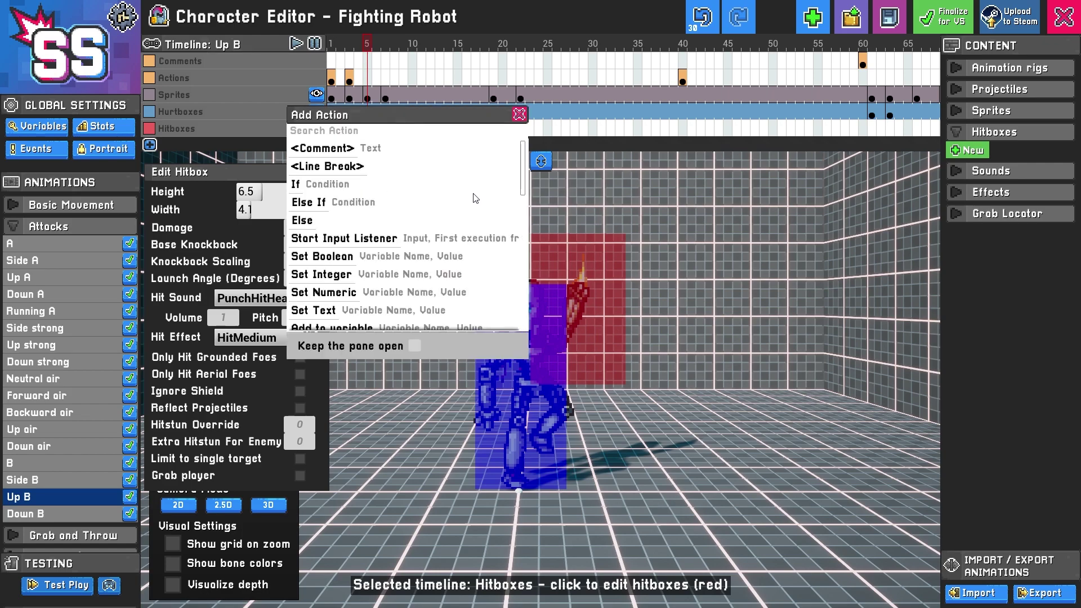
left_click_drag(525, 162, 522, 315)
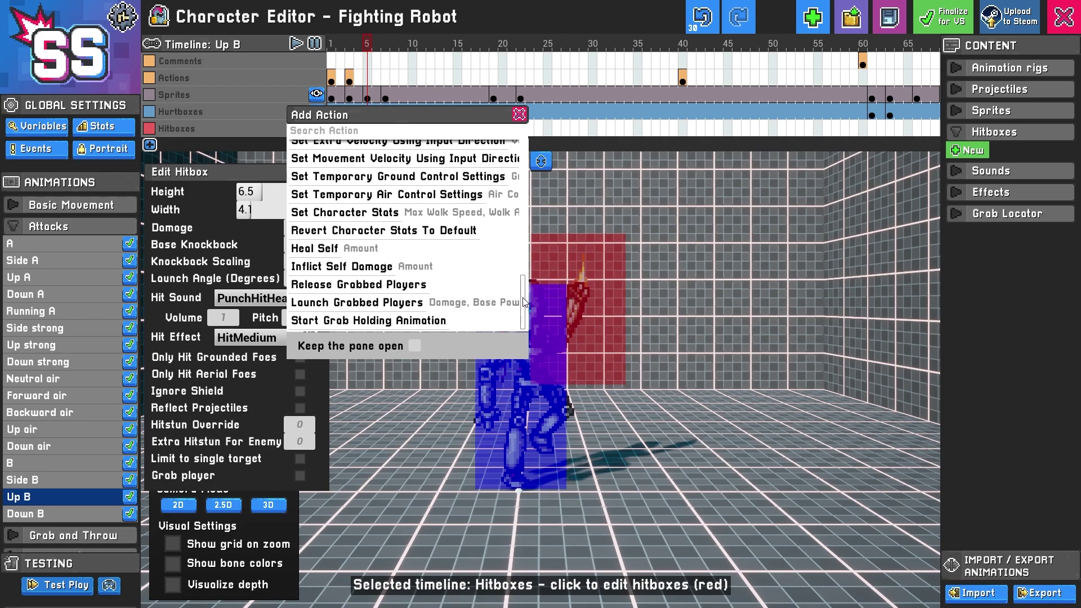
left_click_drag(522, 302, 525, 215)
left_click(332, 270)
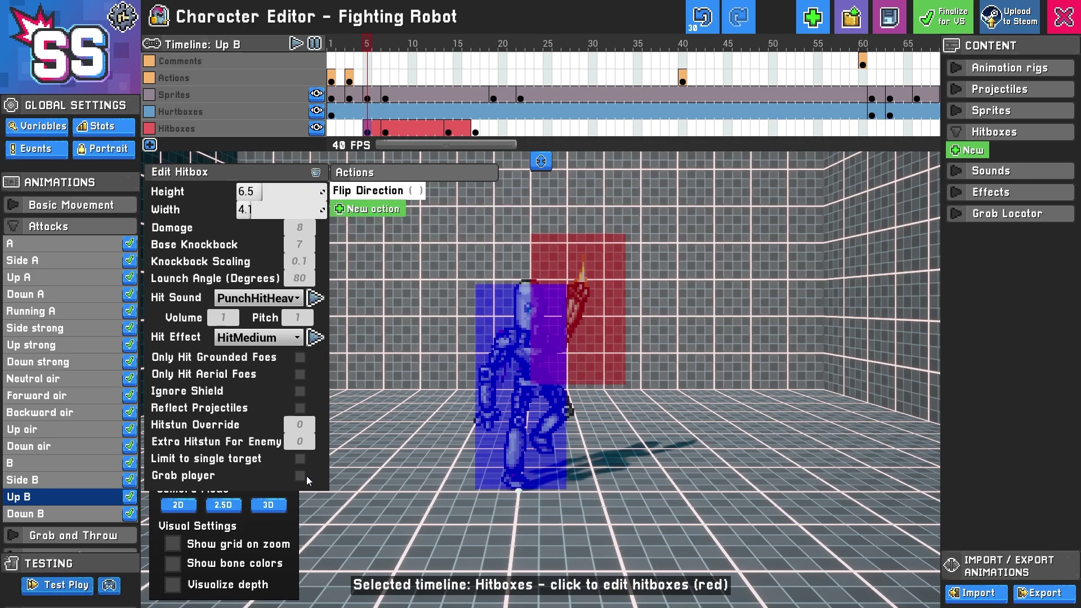
- Start a test play, bring the Fighting Robot up to the dummy and strike it with the Up B attack
left_click(76, 586)
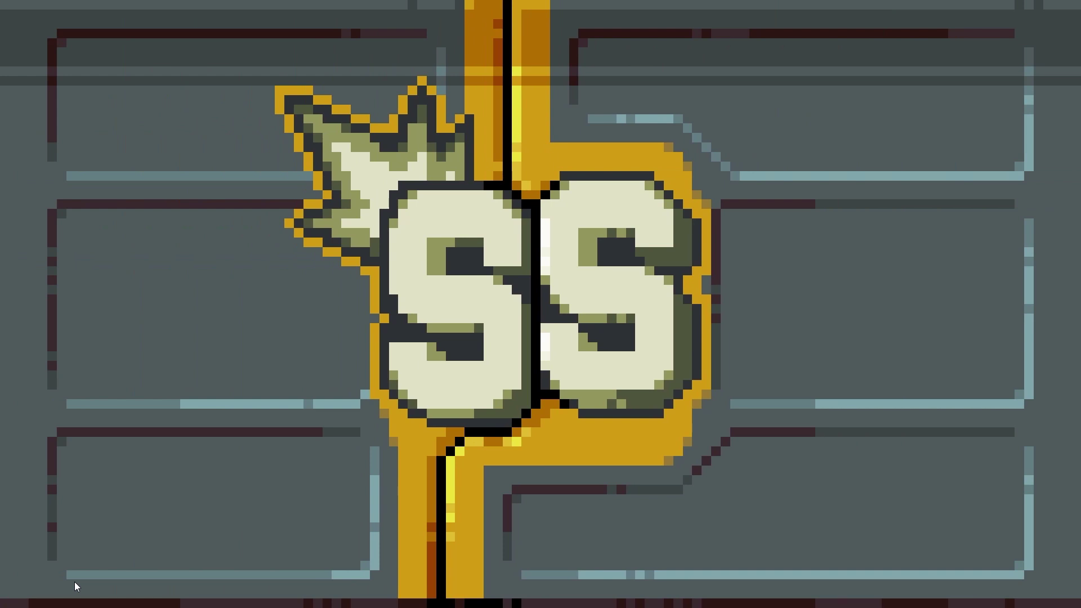
key("space")
key("space")
key("d")
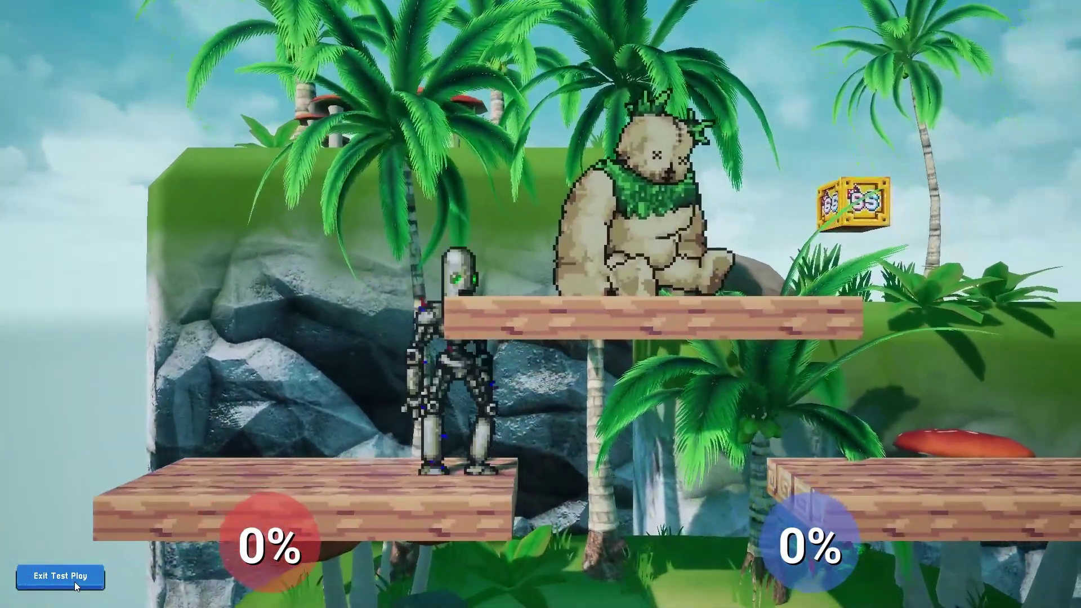
key("s")
key("space")
key("j")
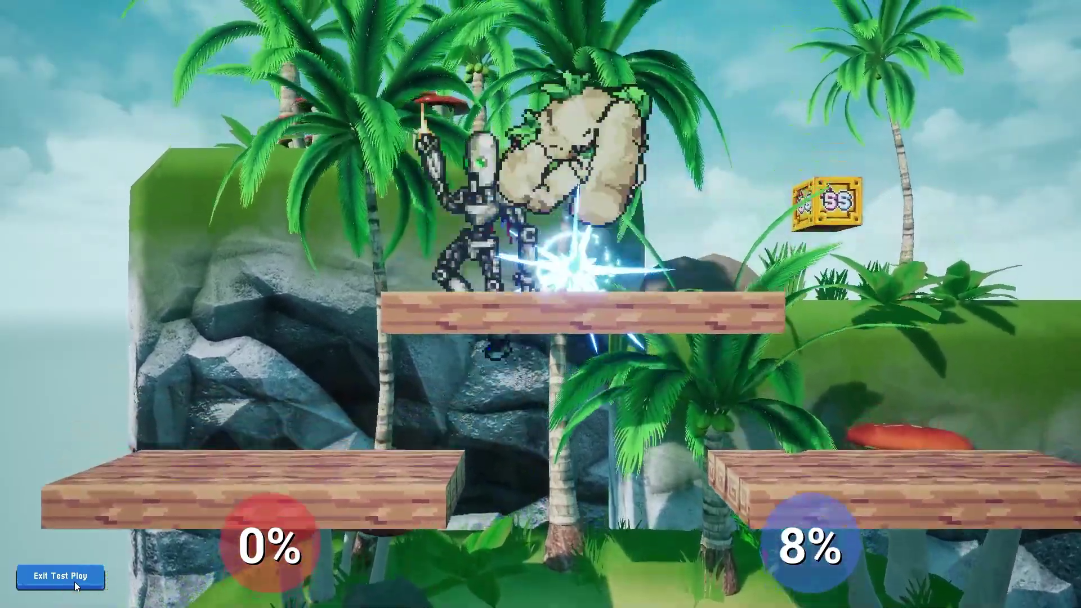
- Strike the dummy with Up B again and check which way the robot faces after the hit
key("space")
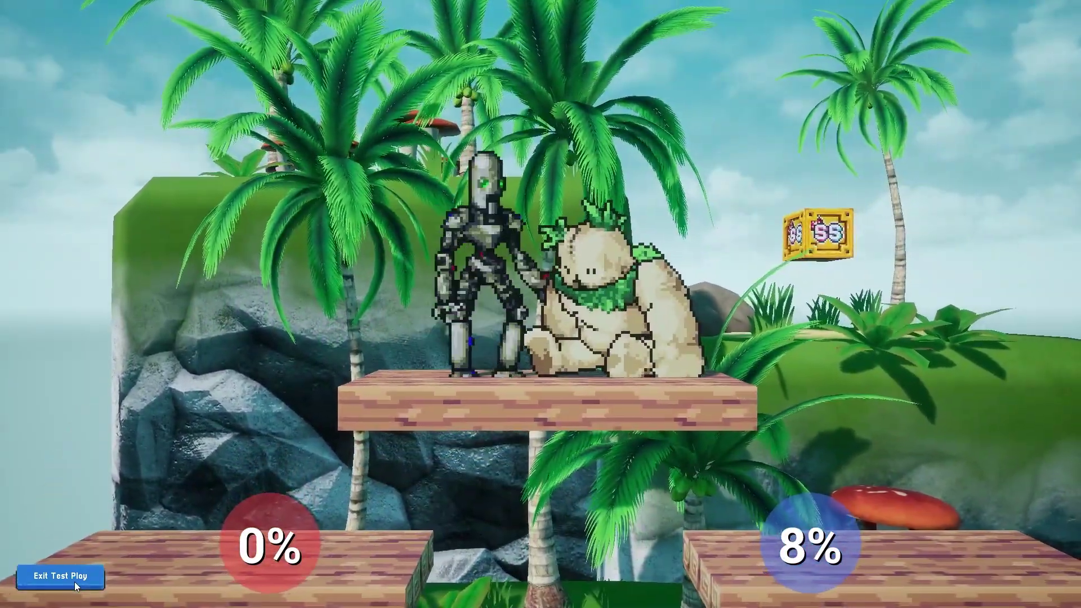
key("s")
key("space")
key("j")
key("space")
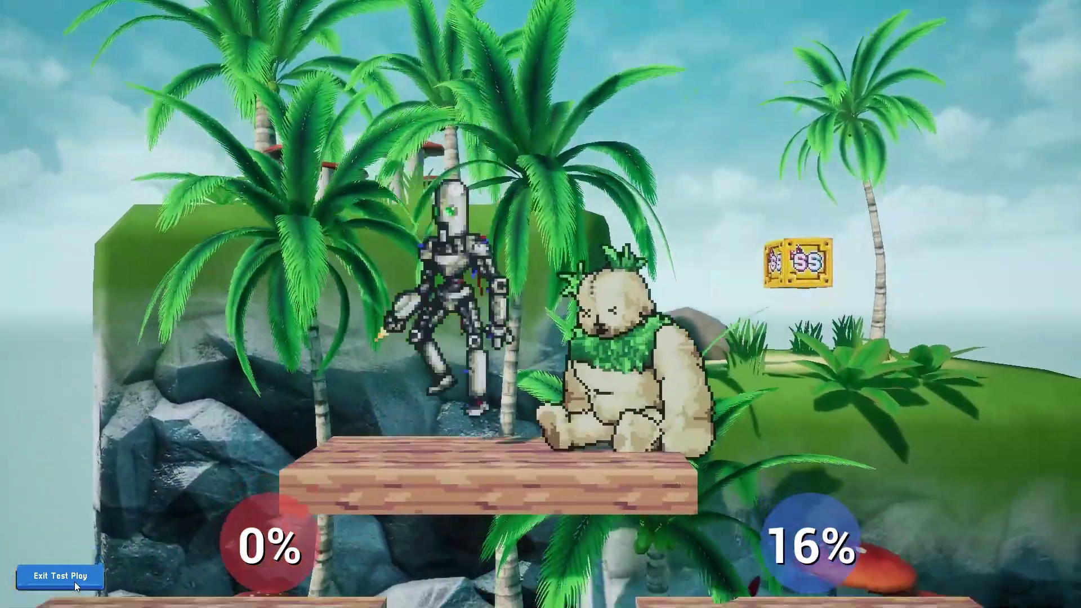
key("a")
key("k")
key("d")
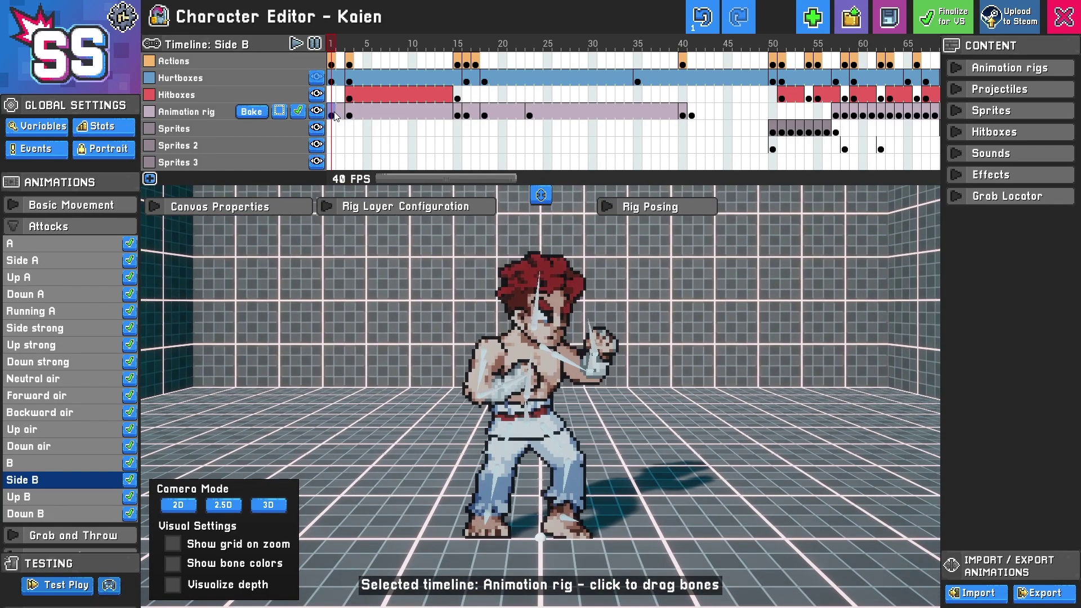
- Highlight frames 1 to 40 of Kaien's Side B animation rig, and test-play the character's movement and attack away from the dummy
left_click_drag(335, 116, 685, 117)
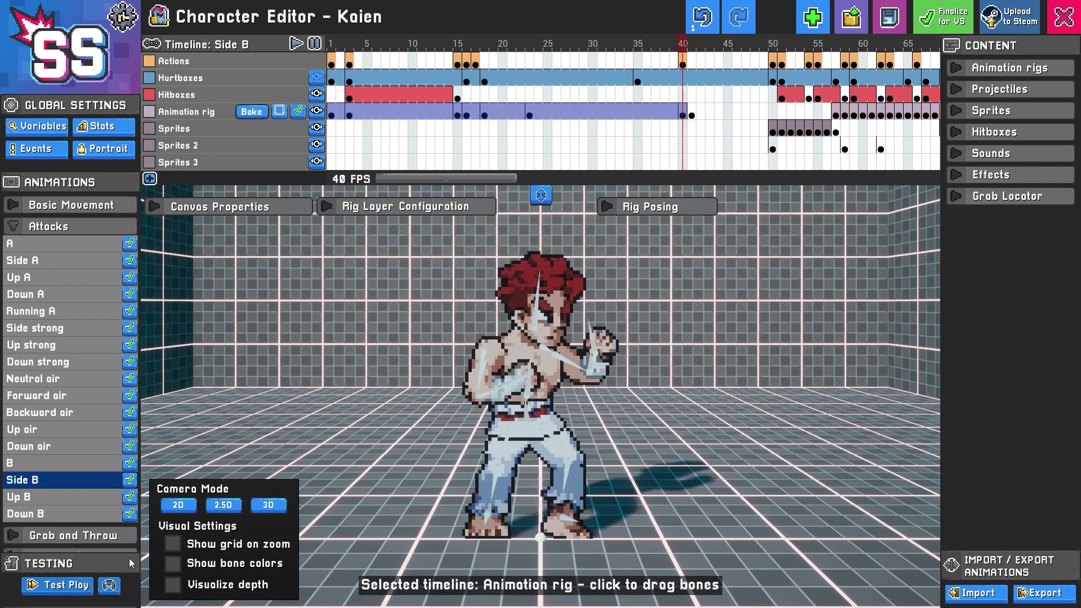
left_click(110, 585)
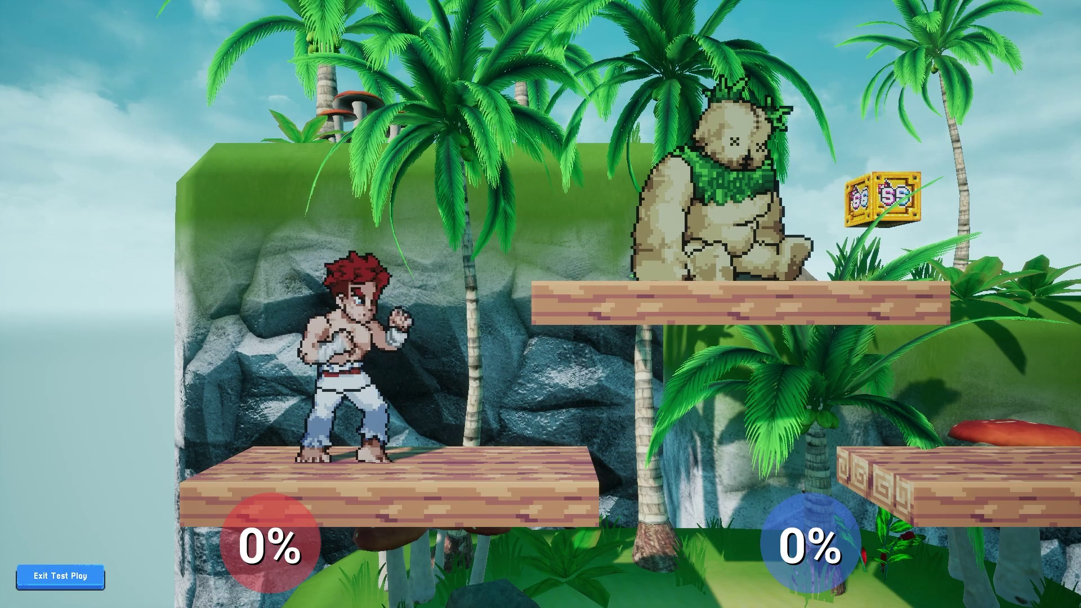
key("Down")
key("Right")
key("space")
key("space")
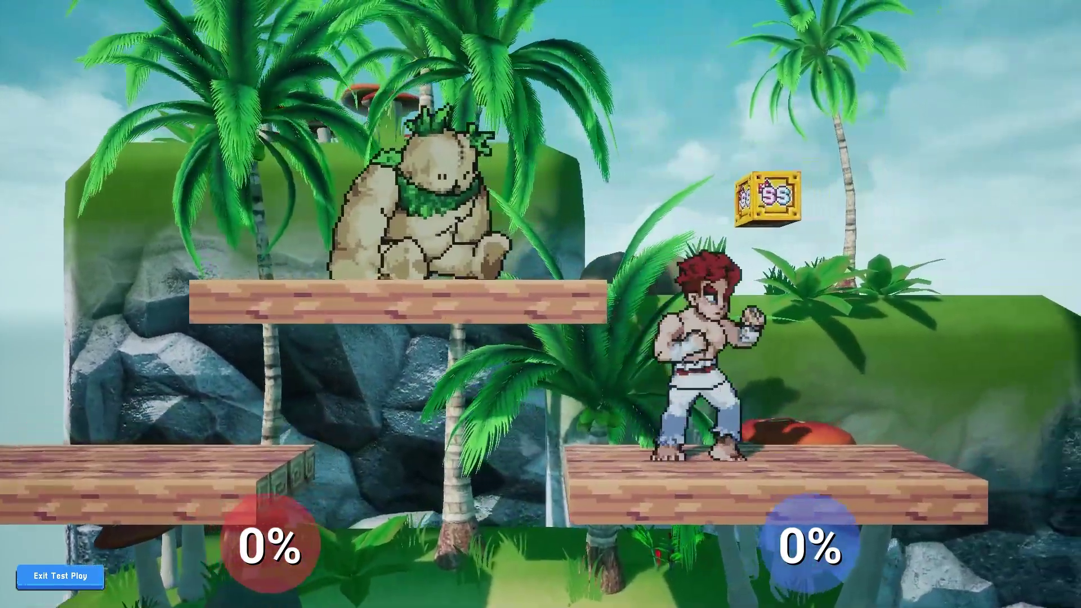
key("Down")
key("Left")
key("Left")
key("Right")
key("Left")
key("Left")
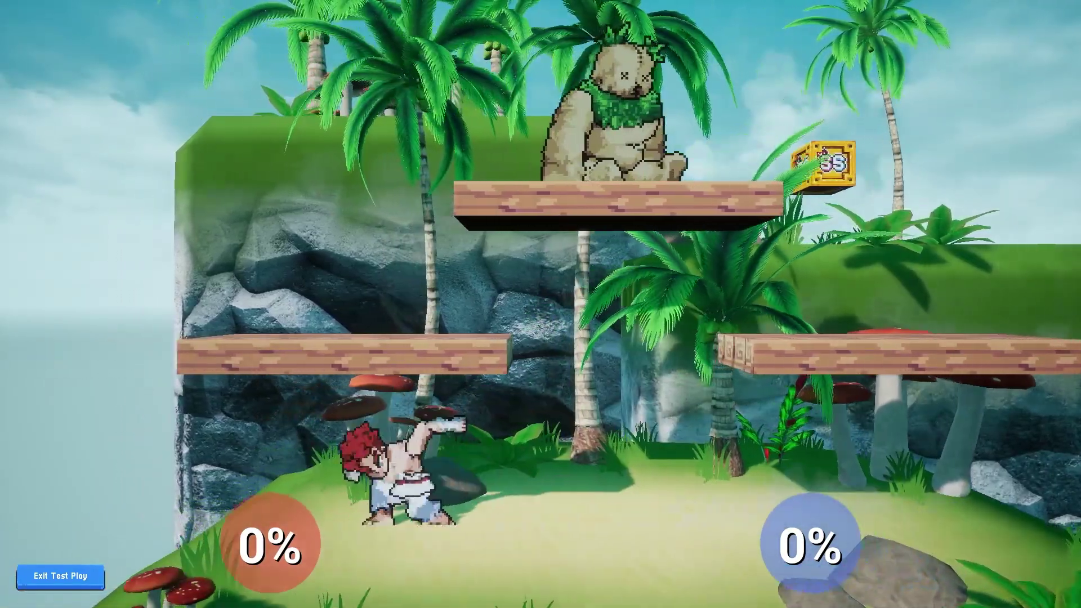
key("Up")
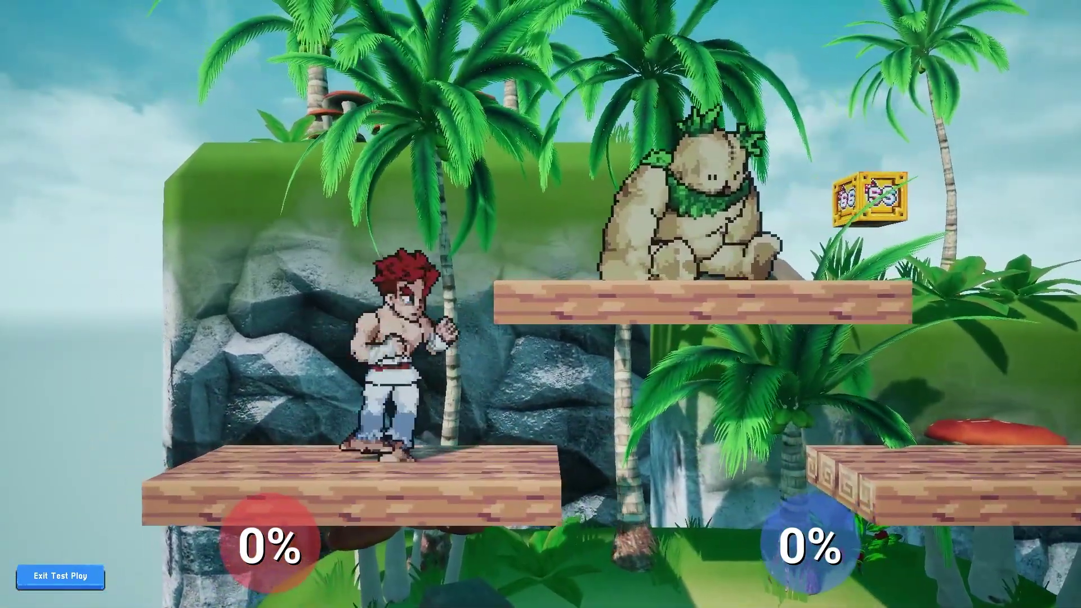
- Approach the dummy on the upper platform and land Kaien's Side B attack on it
key("Right")
key("Up")
key("z")
key("z")
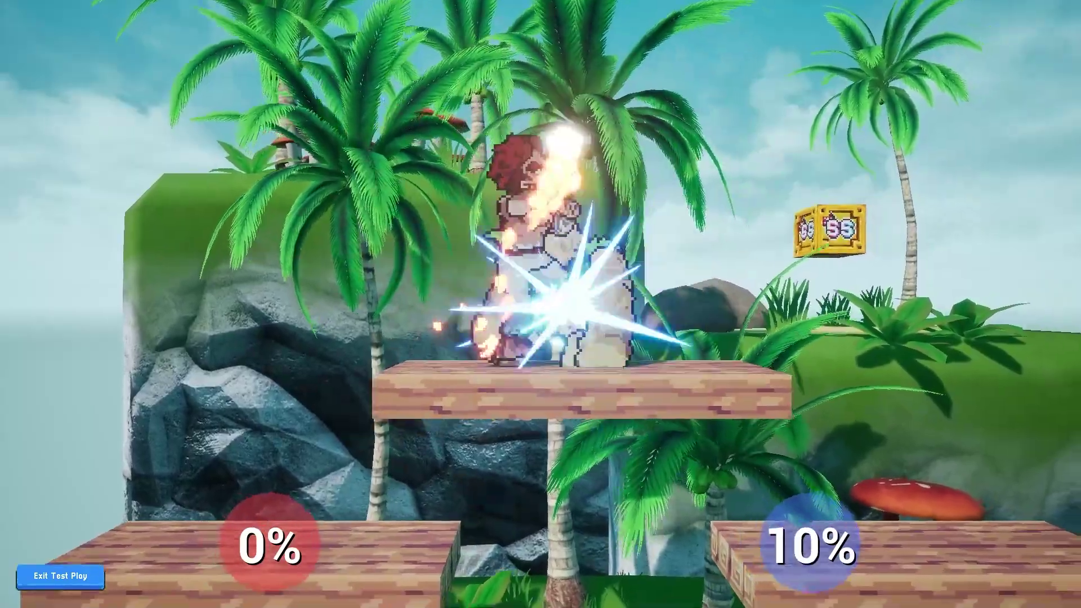
- Move Kaien around the platforms, attack the dummy again from the opposite side and end the test play
key("Down")
key("Right")
key("Up")
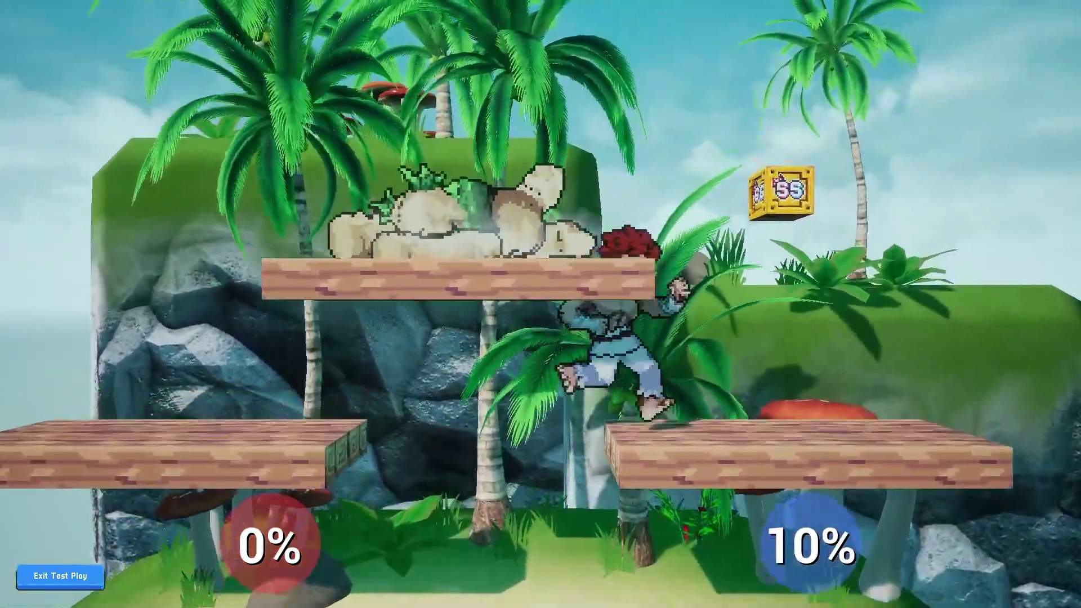
key("Right")
key("Left")
key("Up")
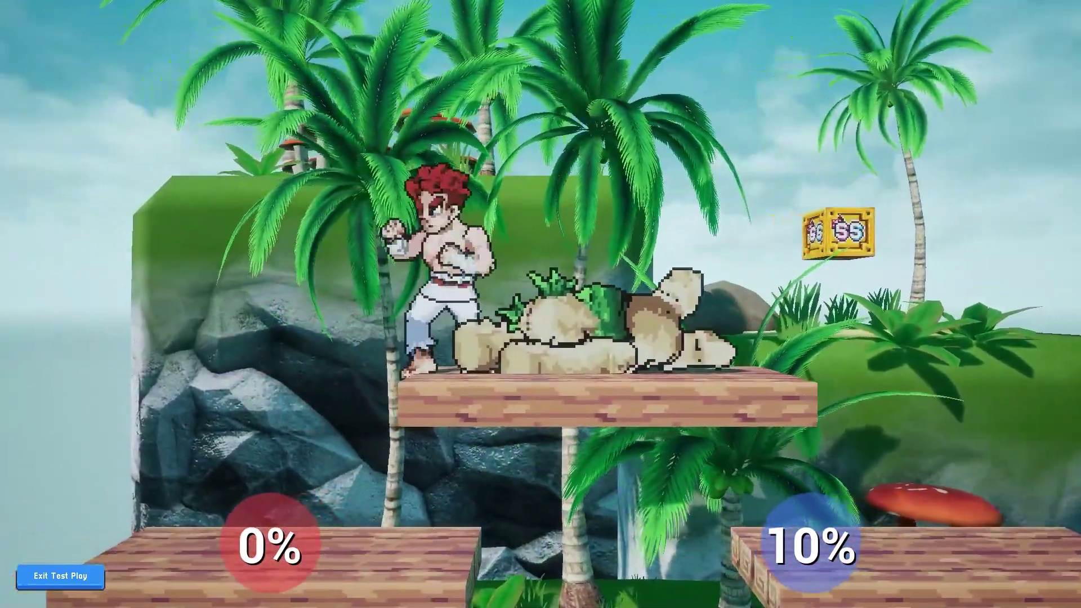
key("Right")
key("Up")
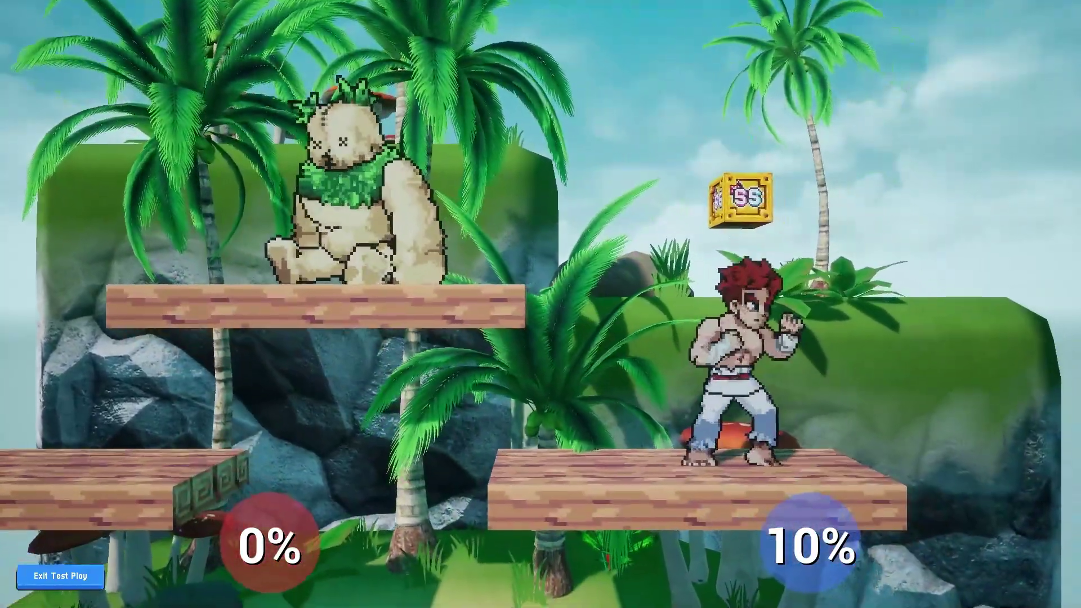
key("Left")
key("Up")
key("z")
key("z")
key("z")
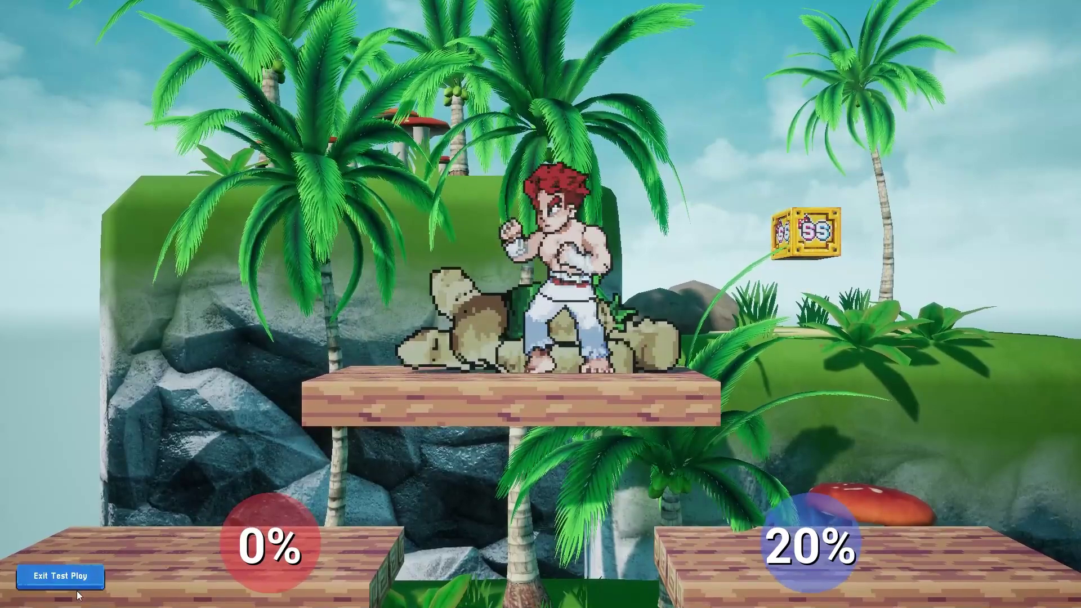
left_click(68, 585)
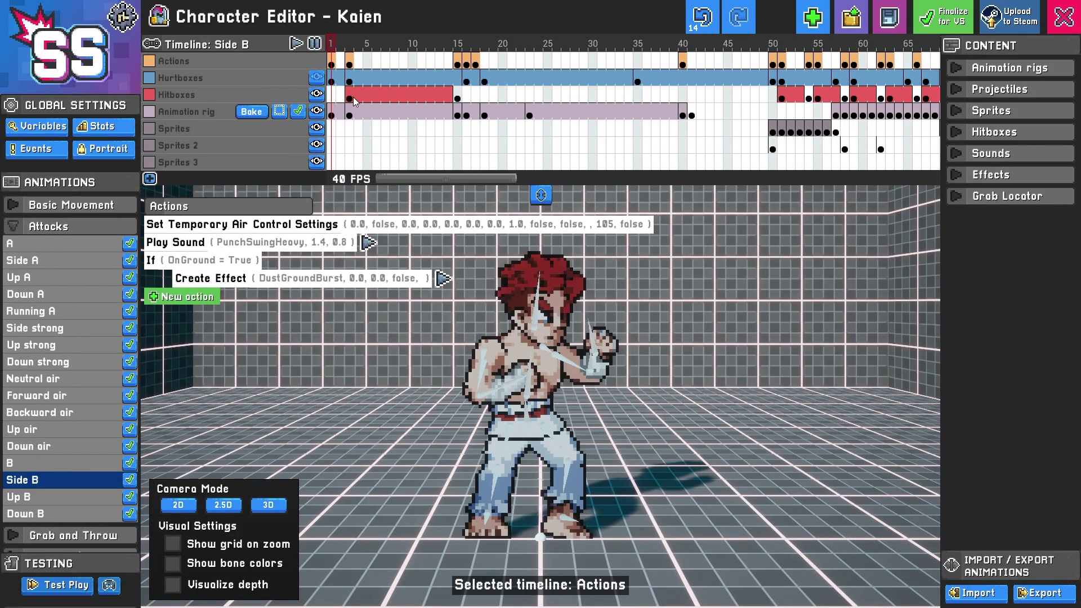
- Open Kaien's frame 3 Side B hitbox and review its collision actions, including the parameters of Go To And Play
left_click(351, 96)
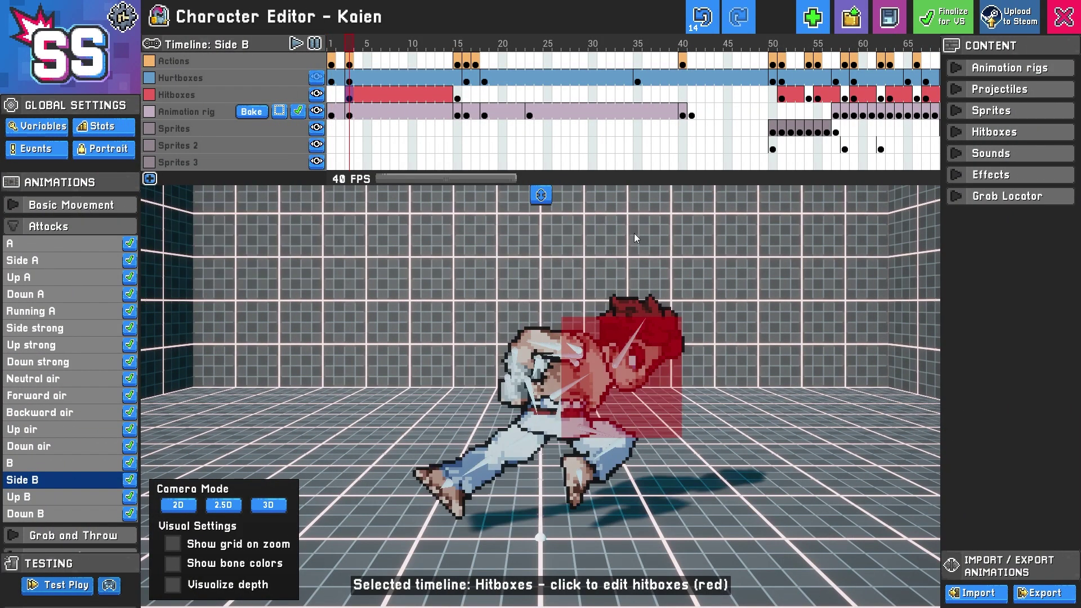
left_click(657, 386)
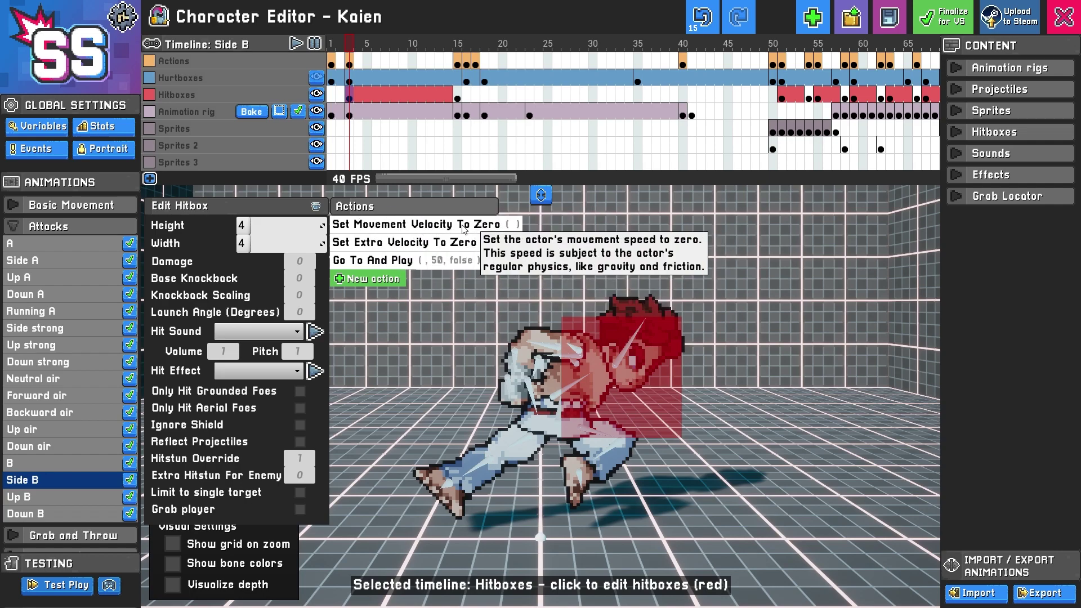
left_click(478, 224)
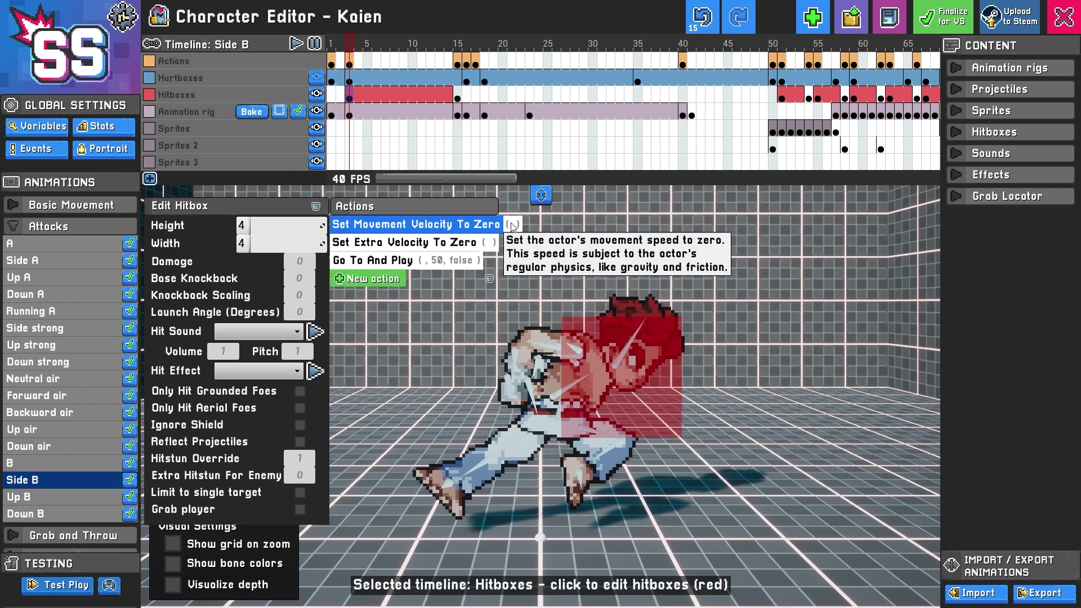
left_click(419, 242)
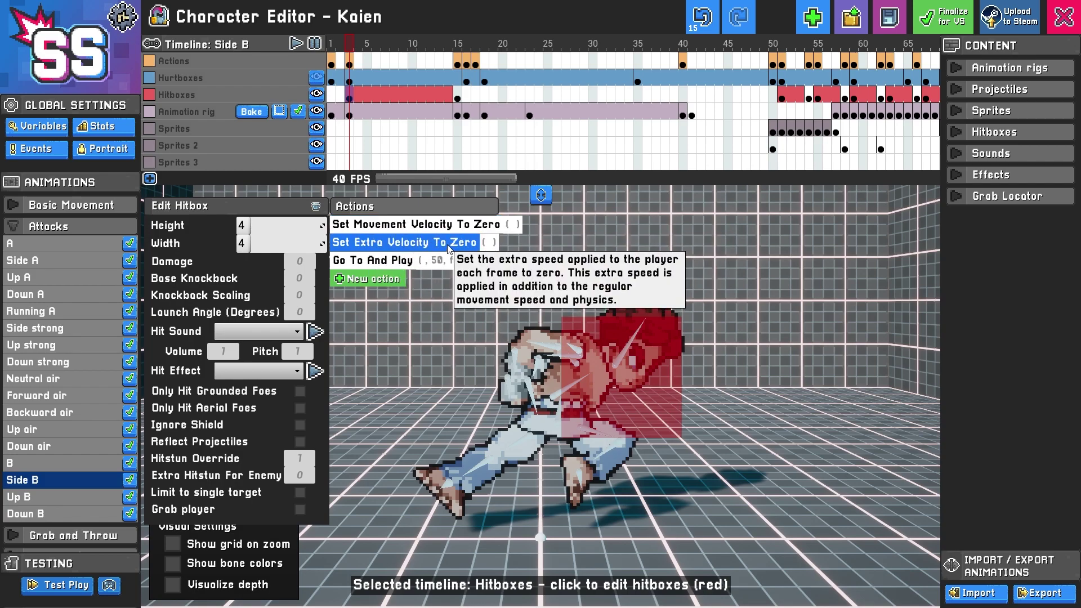
left_click(365, 264)
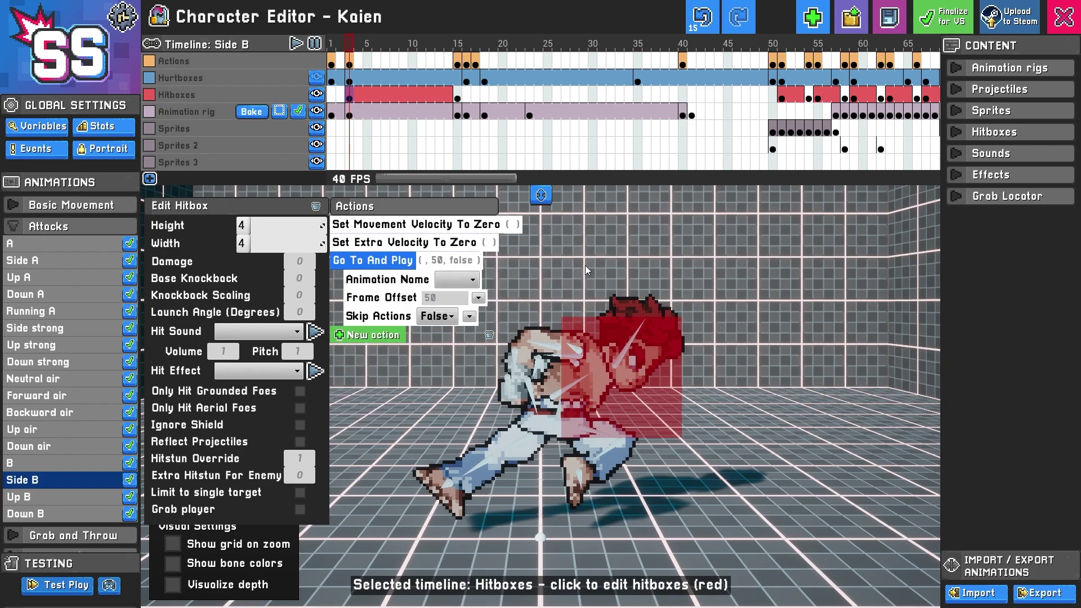
- Examine the on-hit section of Kaien's Side B timeline from frame 50 onward, including its actions and hurtboxes
left_click_drag(502, 179, 541, 179)
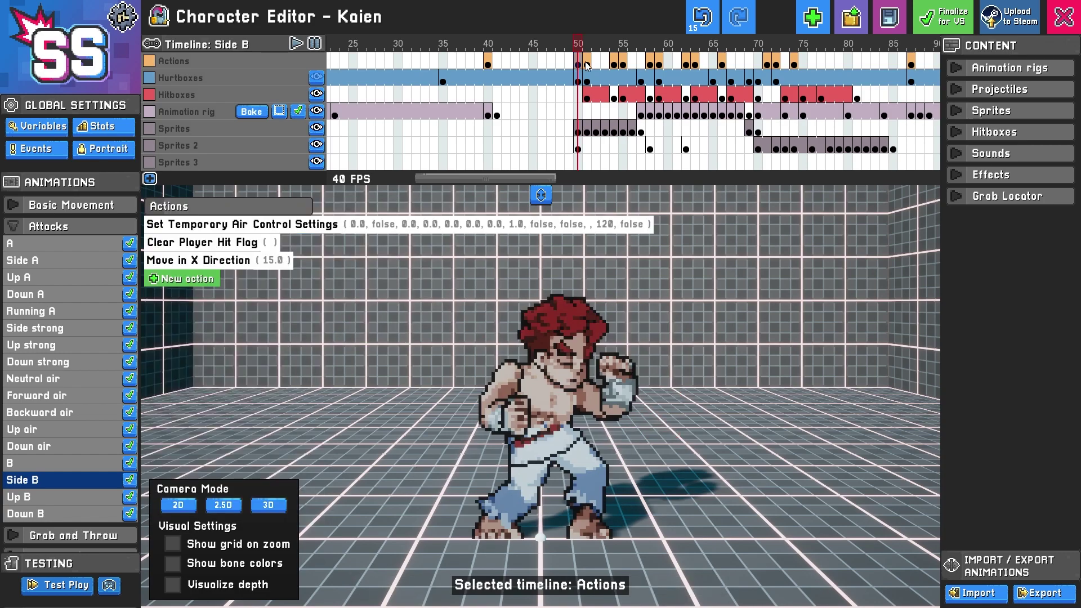
left_click_drag(586, 66, 917, 76)
left_click_drag(464, 180, 390, 177)
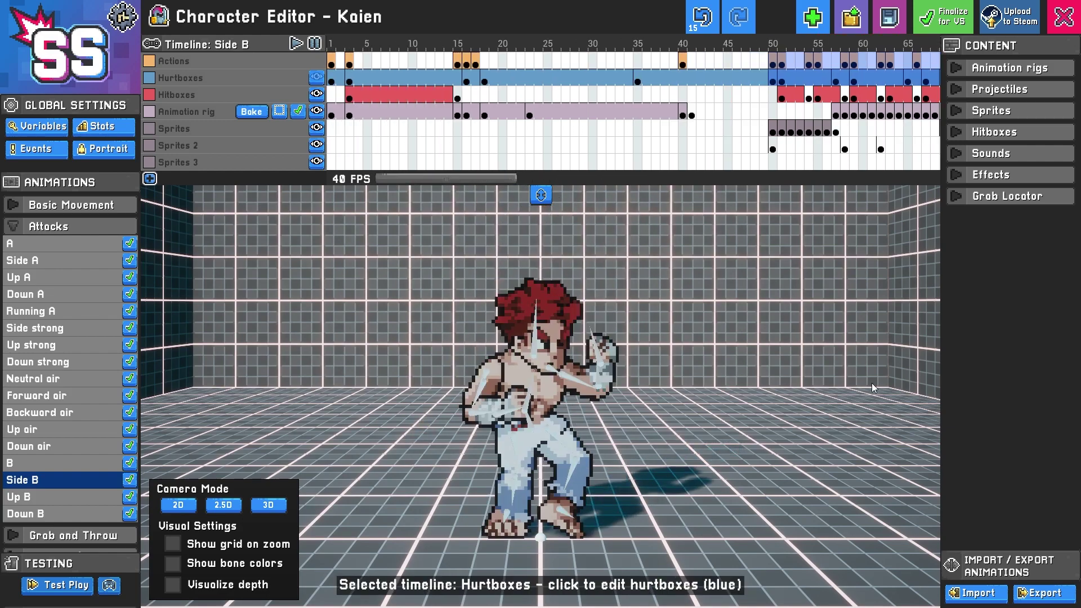